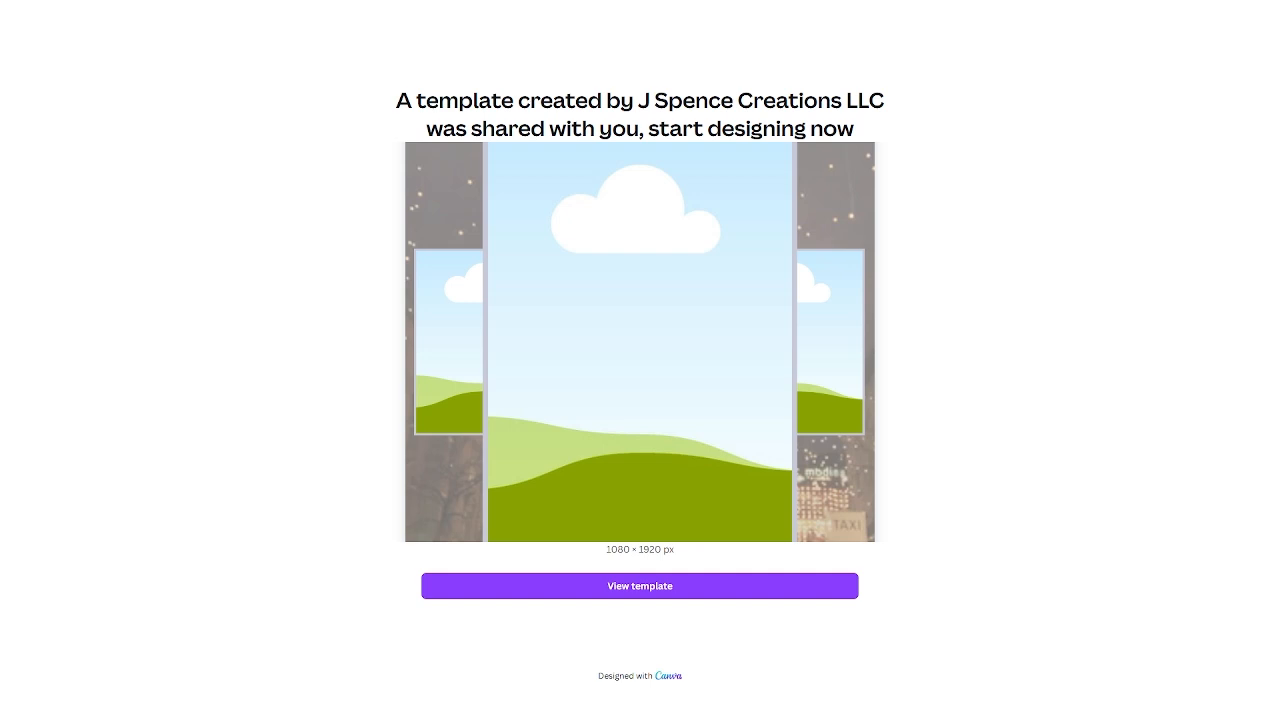
Open the shared holiday template in the editor.
{"action": "left_click", "coordinate": [600, 586]}
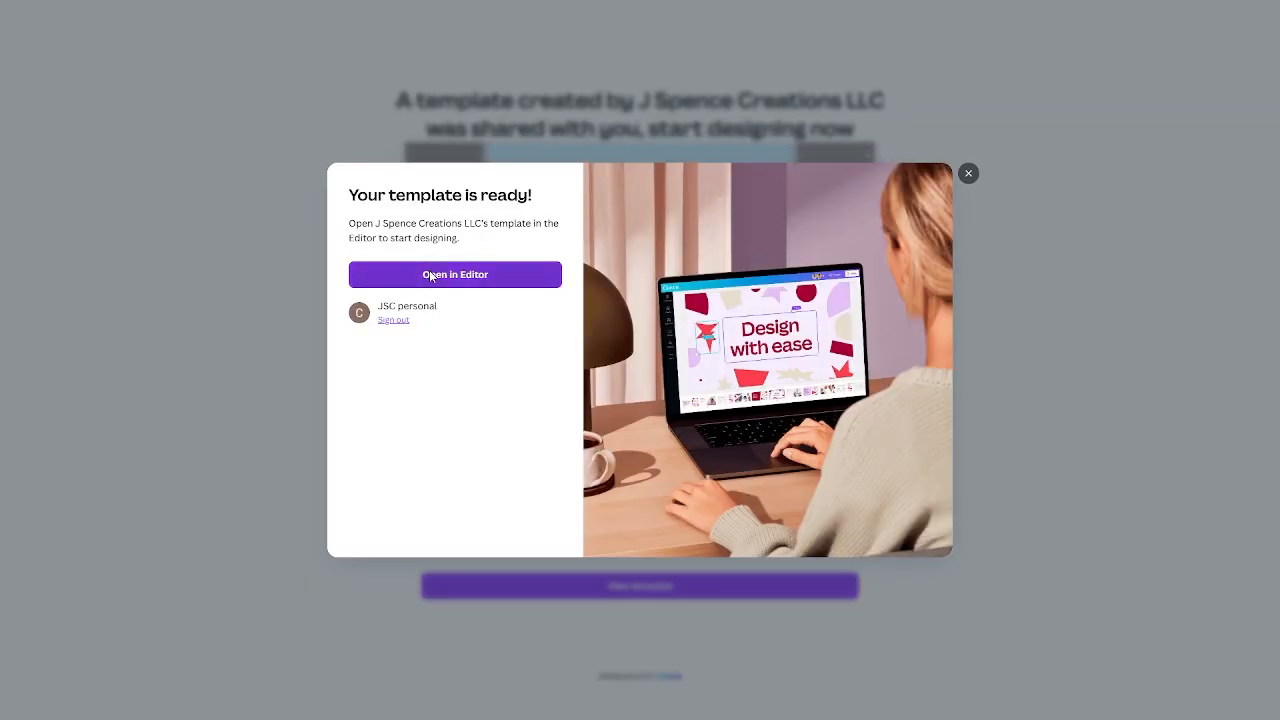
{"action": "left_click", "coordinate": [431, 275]}
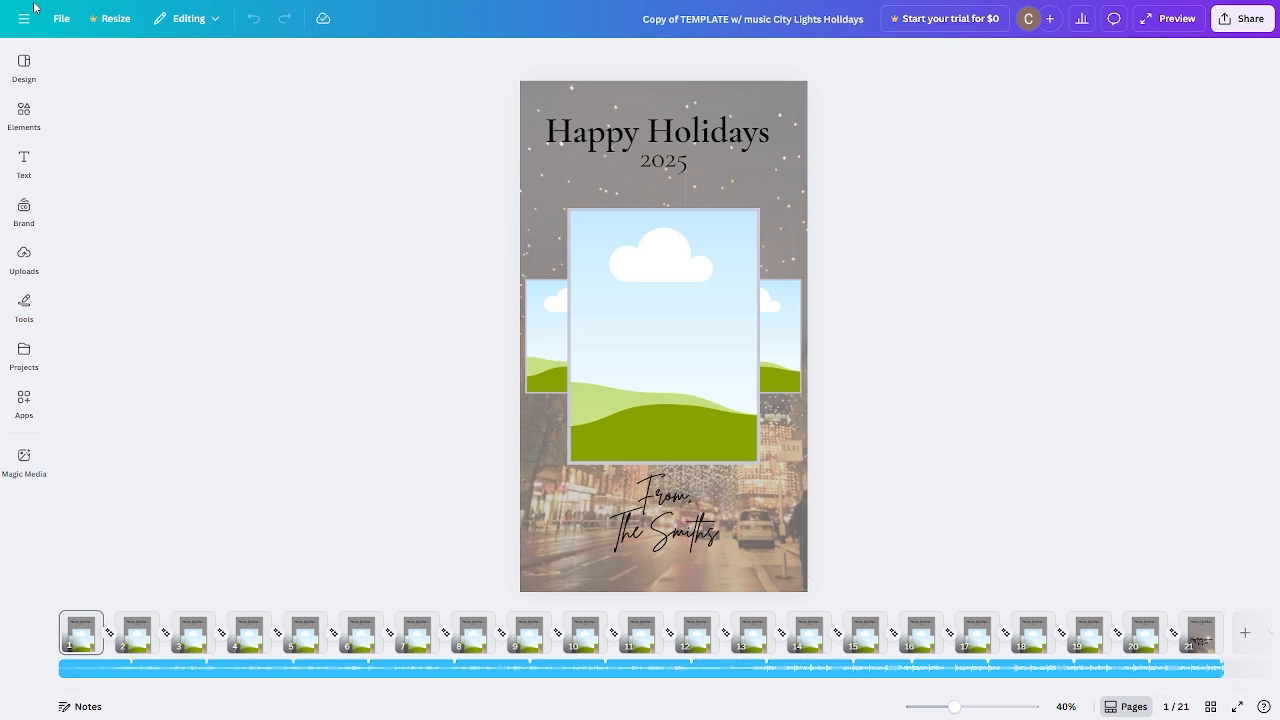
Make a copy of the design to edit.
{"action": "left_click", "coordinate": [62, 19]}
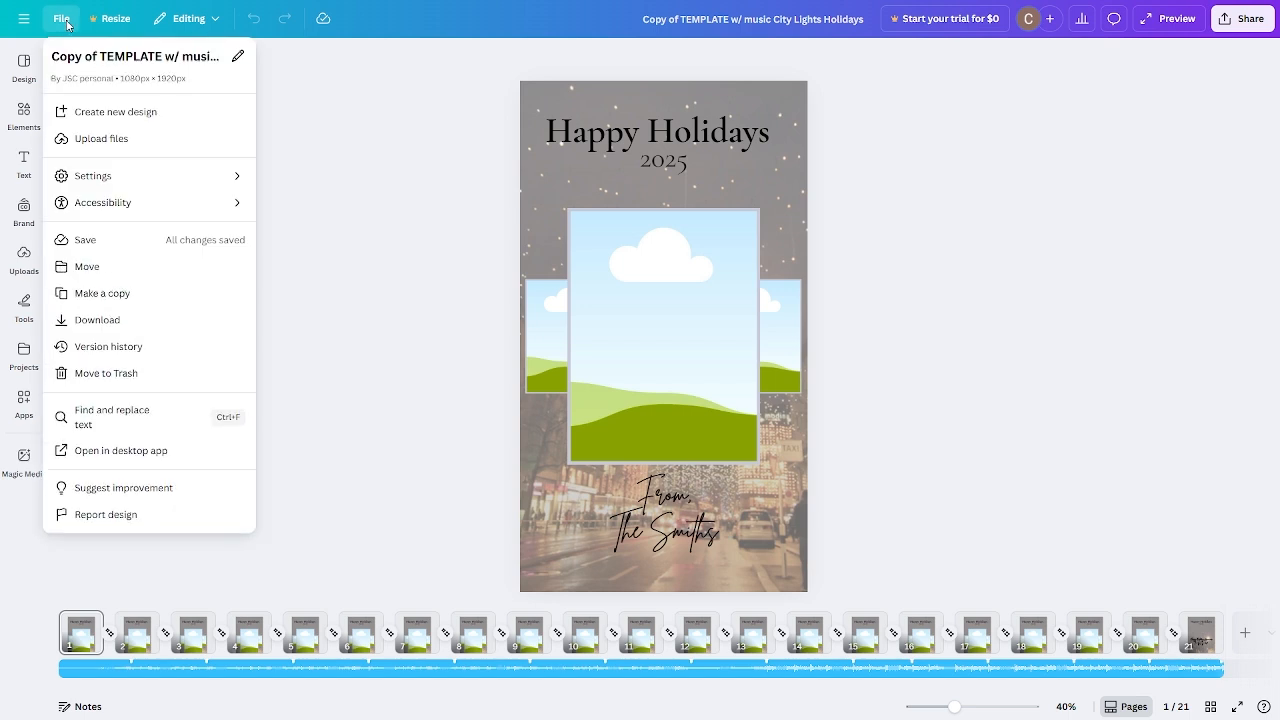
{"action": "left_click", "coordinate": [108, 295]}
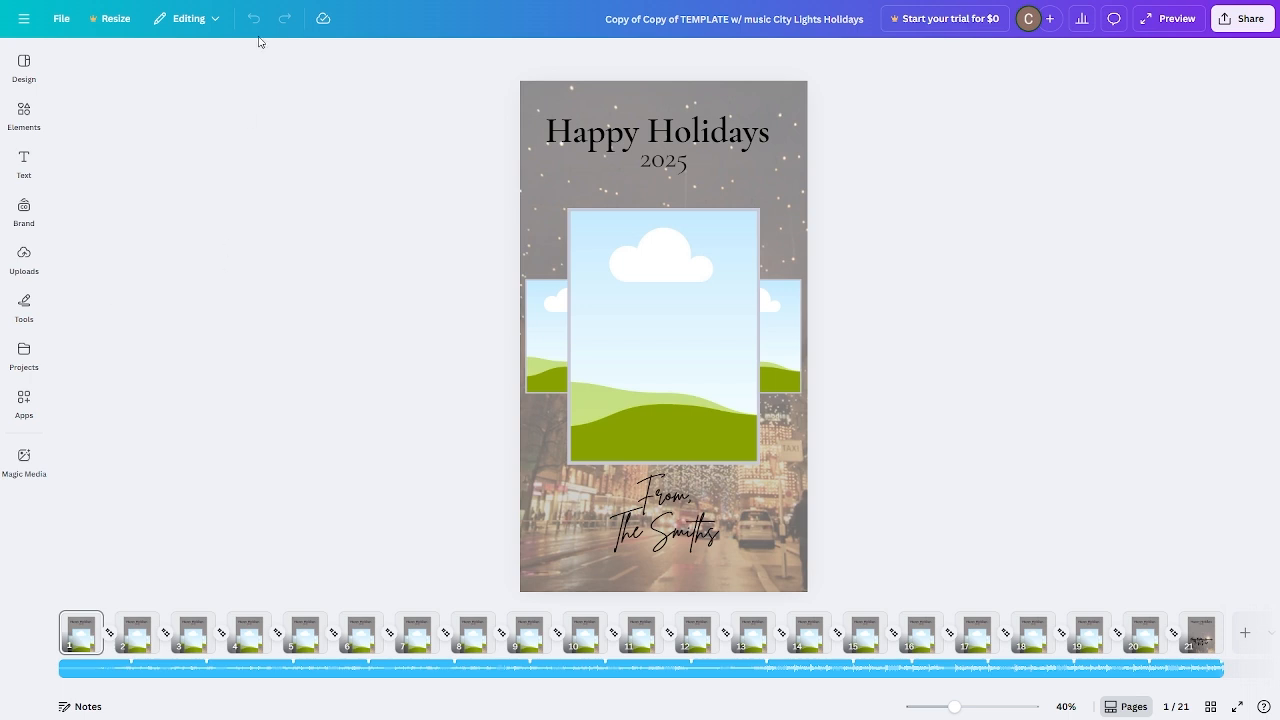
{"action": "triple_click", "coordinate": [718, 14]}
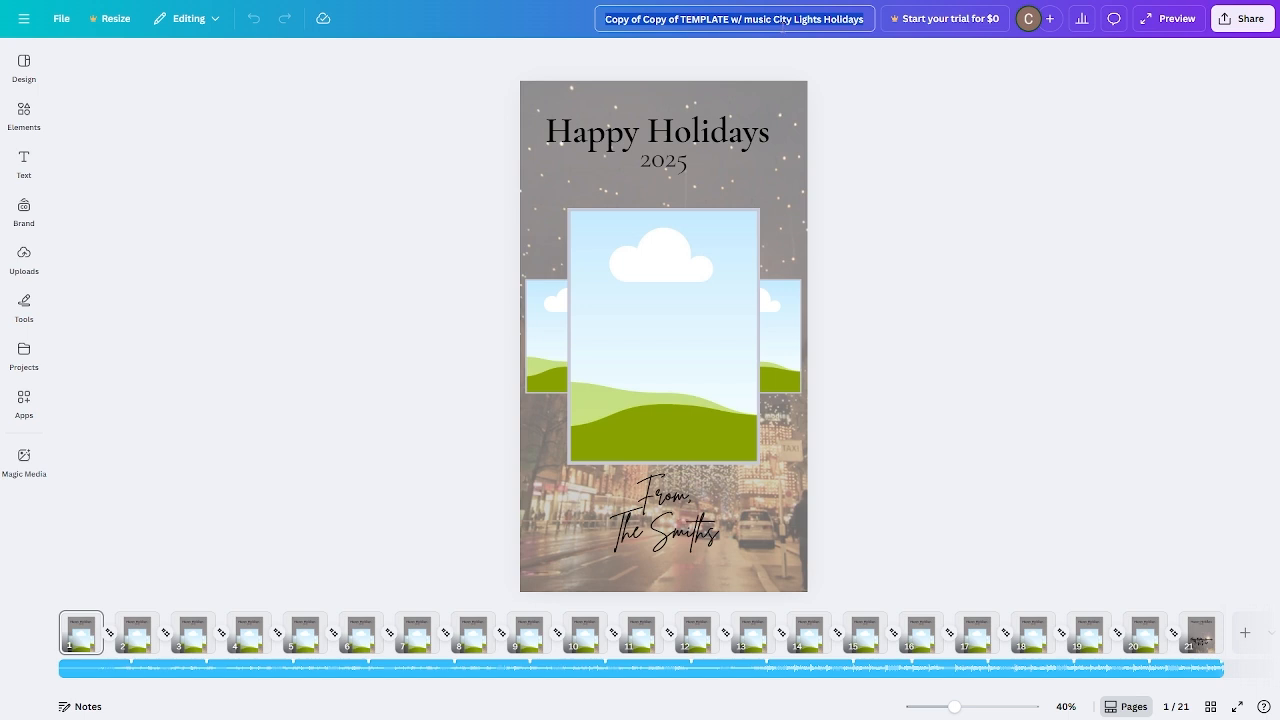
{"action": "left_click", "coordinate": [979, 307]}
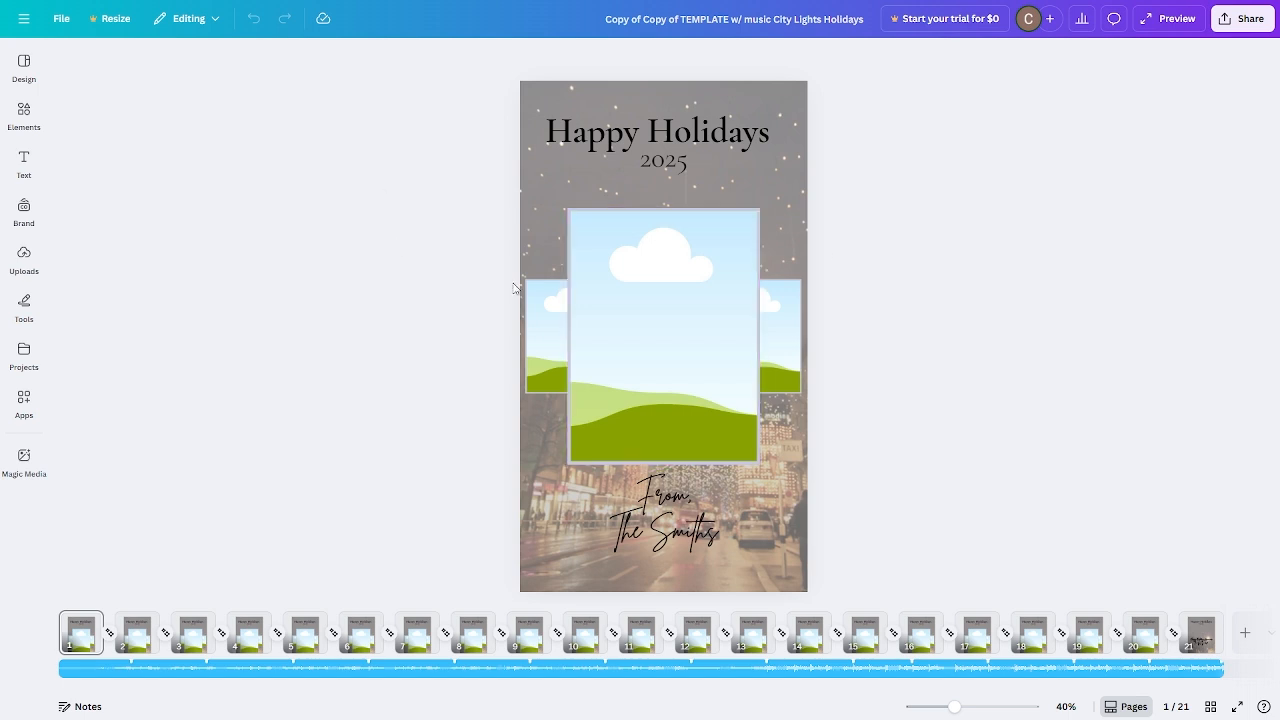
Replace every occurrence of "Smiths" in the design's text with "Franklins" using Find and replace.
{"action": "left_click", "coordinate": [643, 123]}
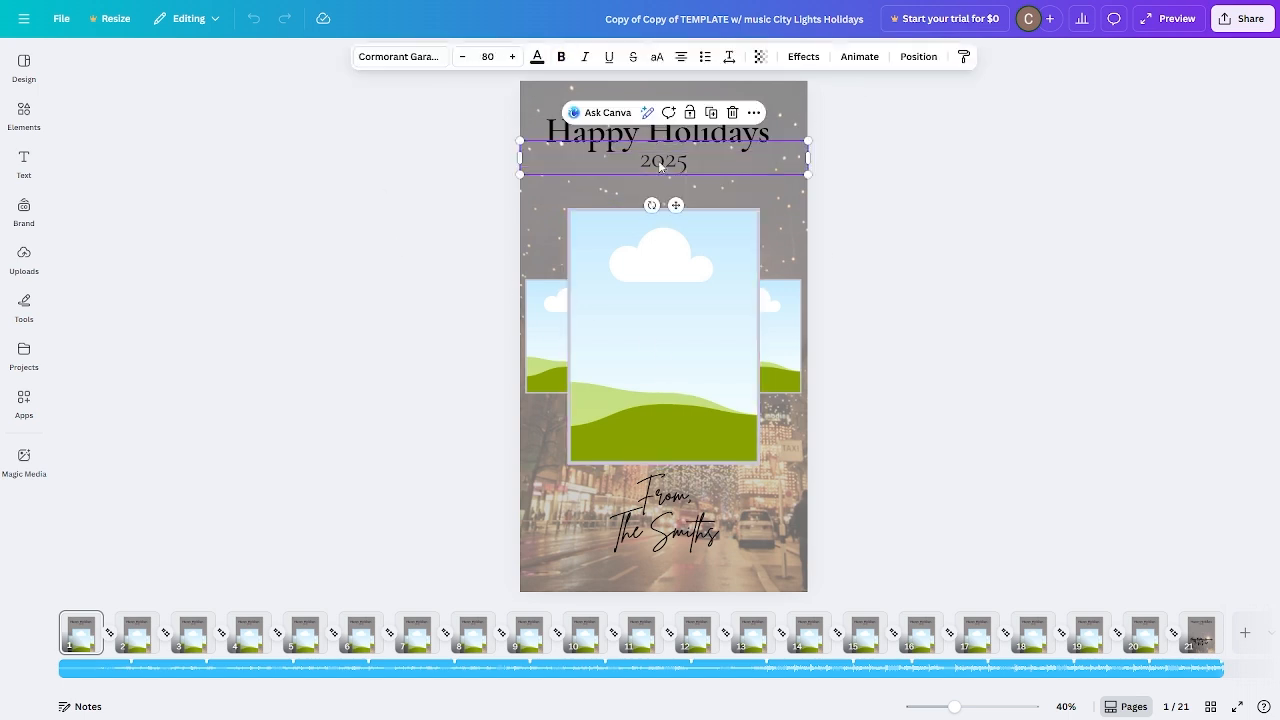
{"action": "left_click", "coordinate": [765, 525]}
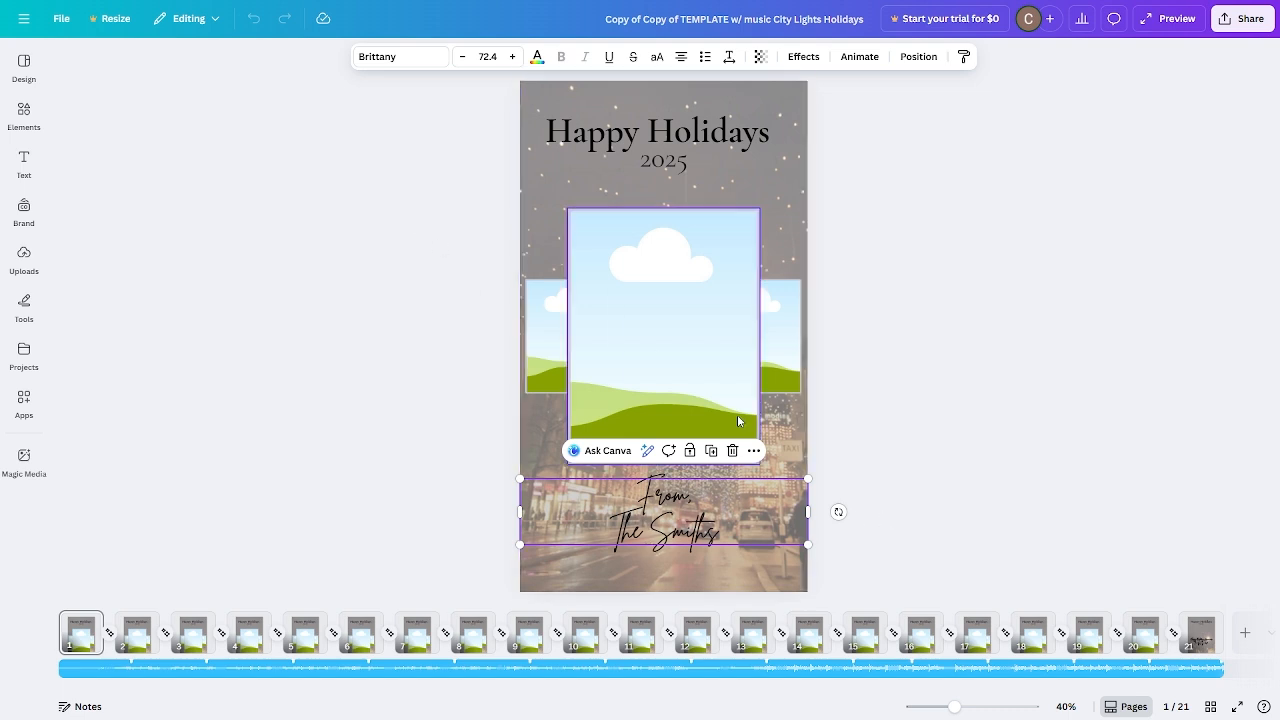
{"action": "left_click", "coordinate": [61, 19]}
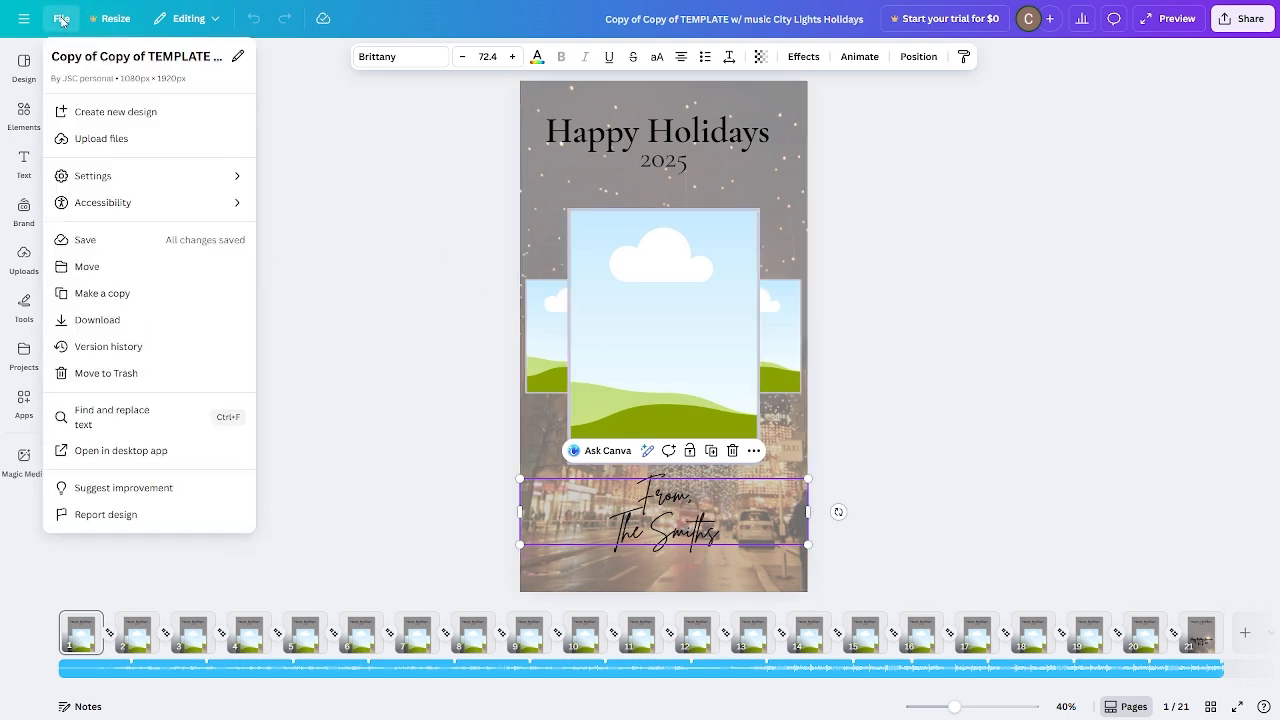
{"action": "left_click", "coordinate": [129, 416]}
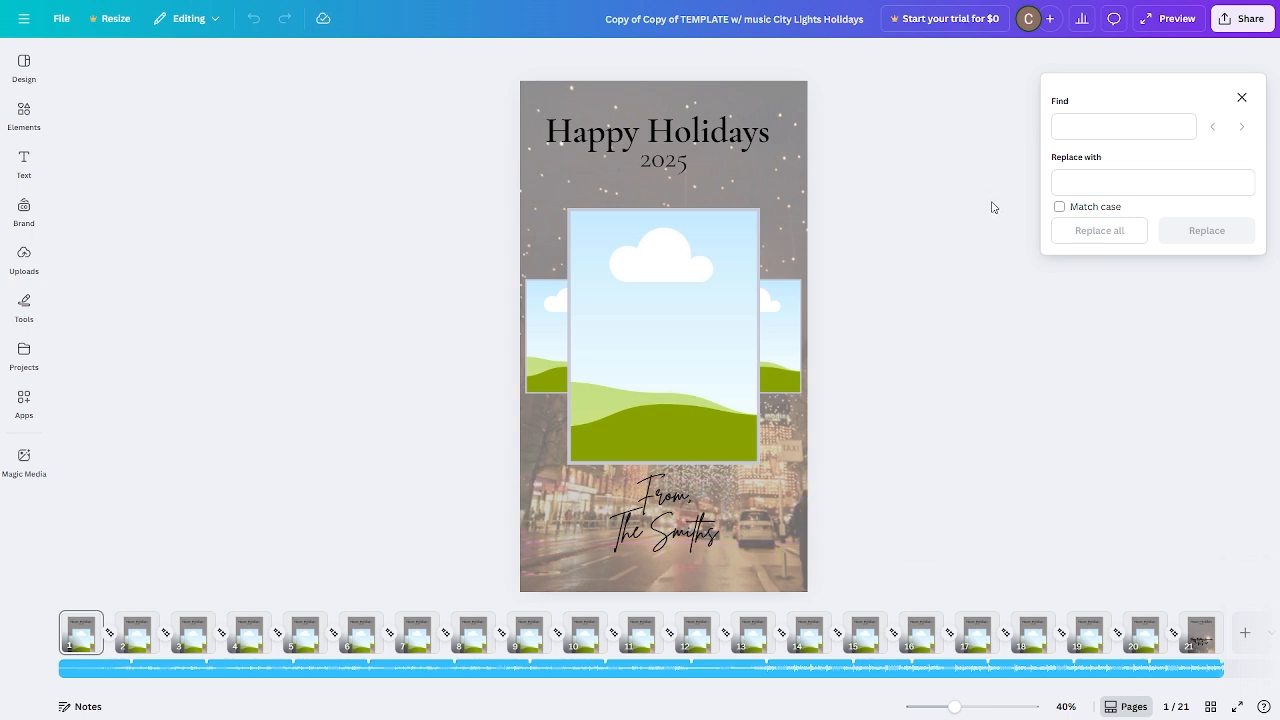
{"action": "left_click", "coordinate": [1151, 129]}
{"action": "type", "text": "Smiths"}
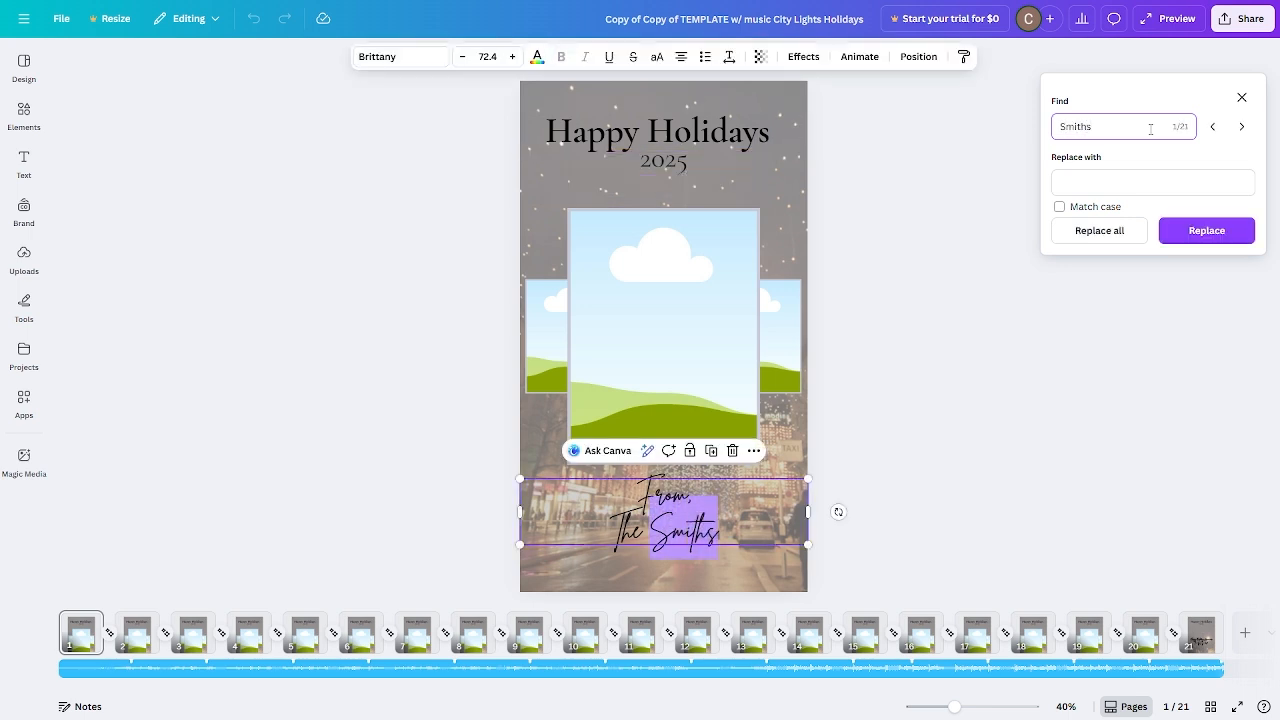
{"action": "left_click", "coordinate": [1141, 180]}
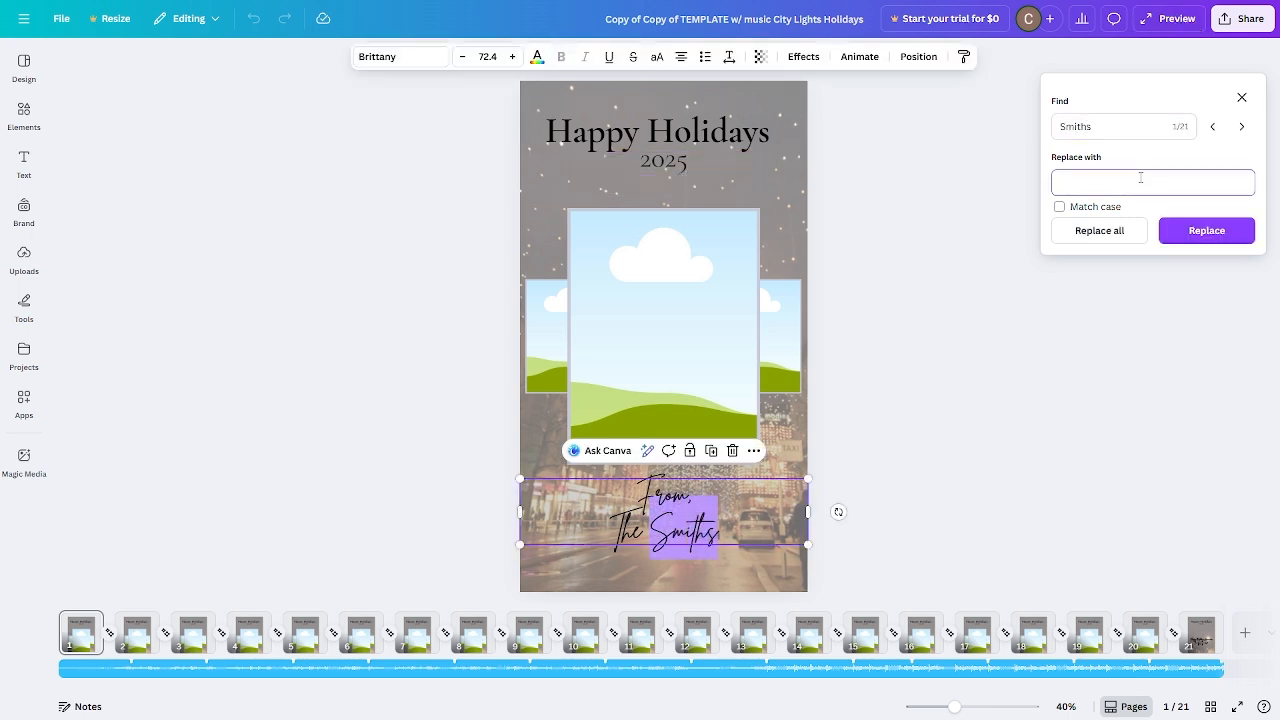
{"action": "type", "text": "Franklins"}
{"action": "left_click", "coordinate": [1105, 231]}
{"action": "left_click", "coordinate": [1100, 236]}
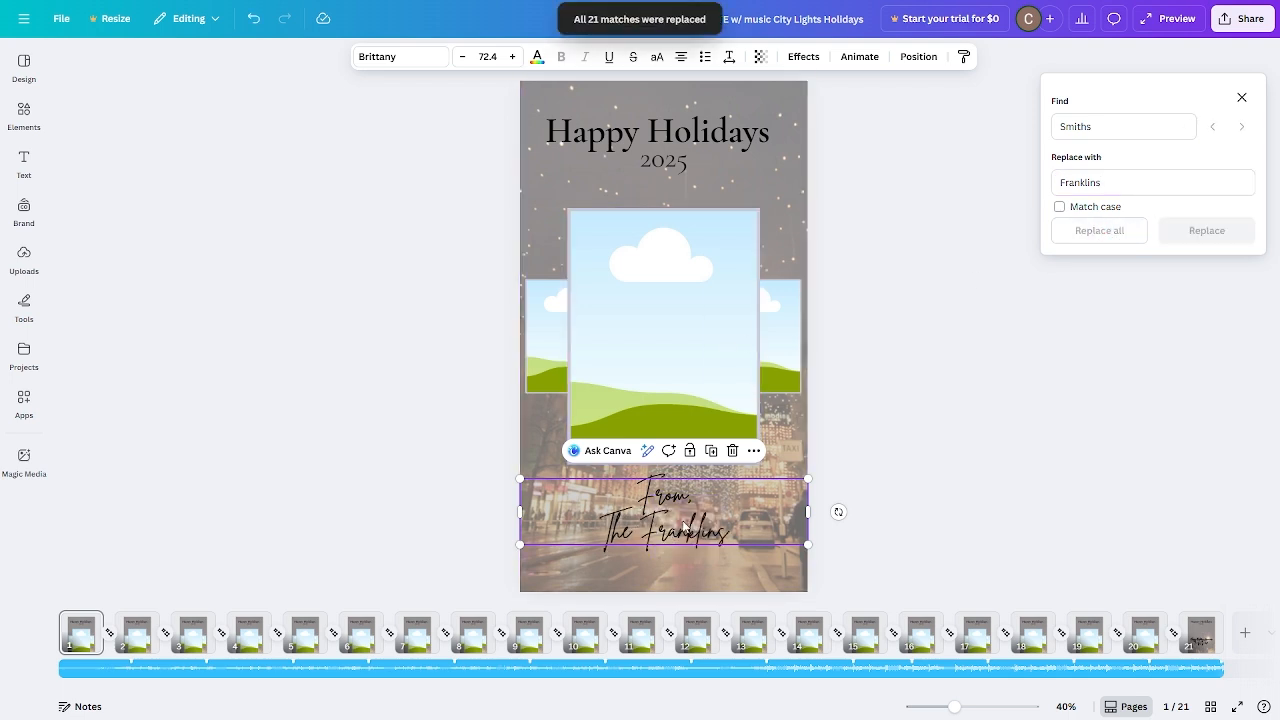
Review the signature text on pages 11, 21 and 1, then close the find-and-replace panel.
{"action": "left_click", "coordinate": [638, 638]}
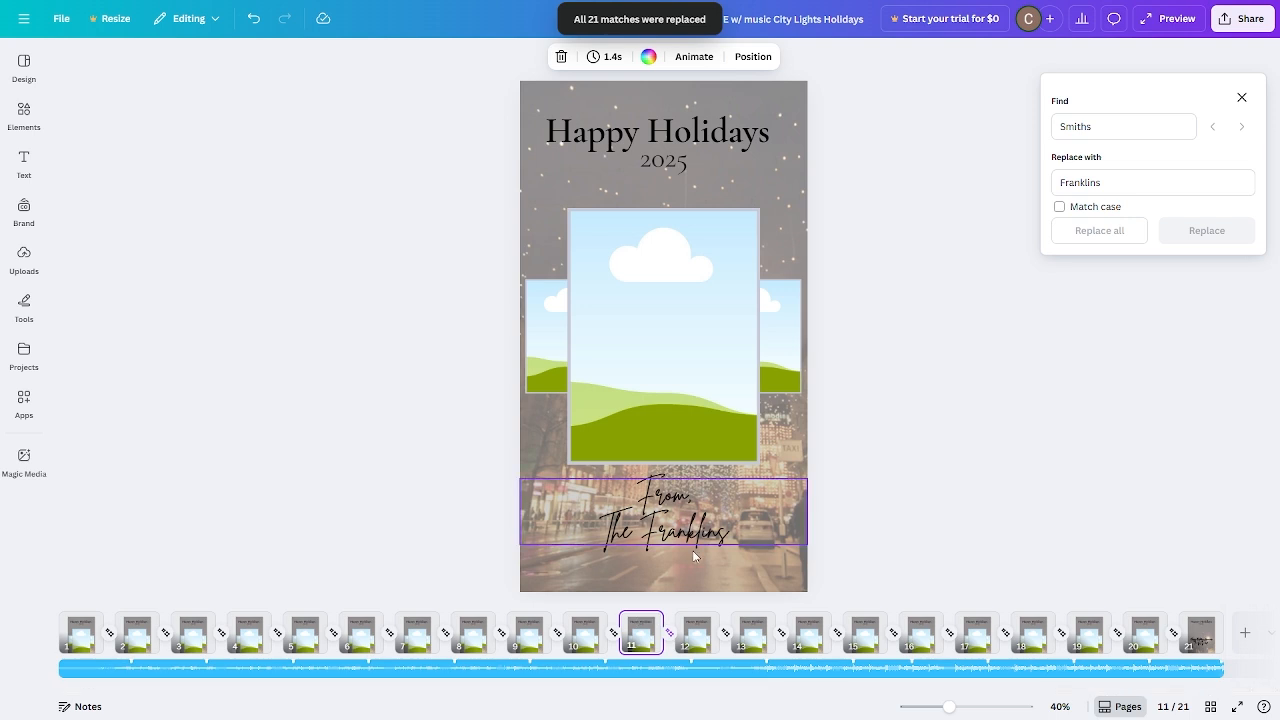
{"action": "left_click", "coordinate": [1204, 637]}
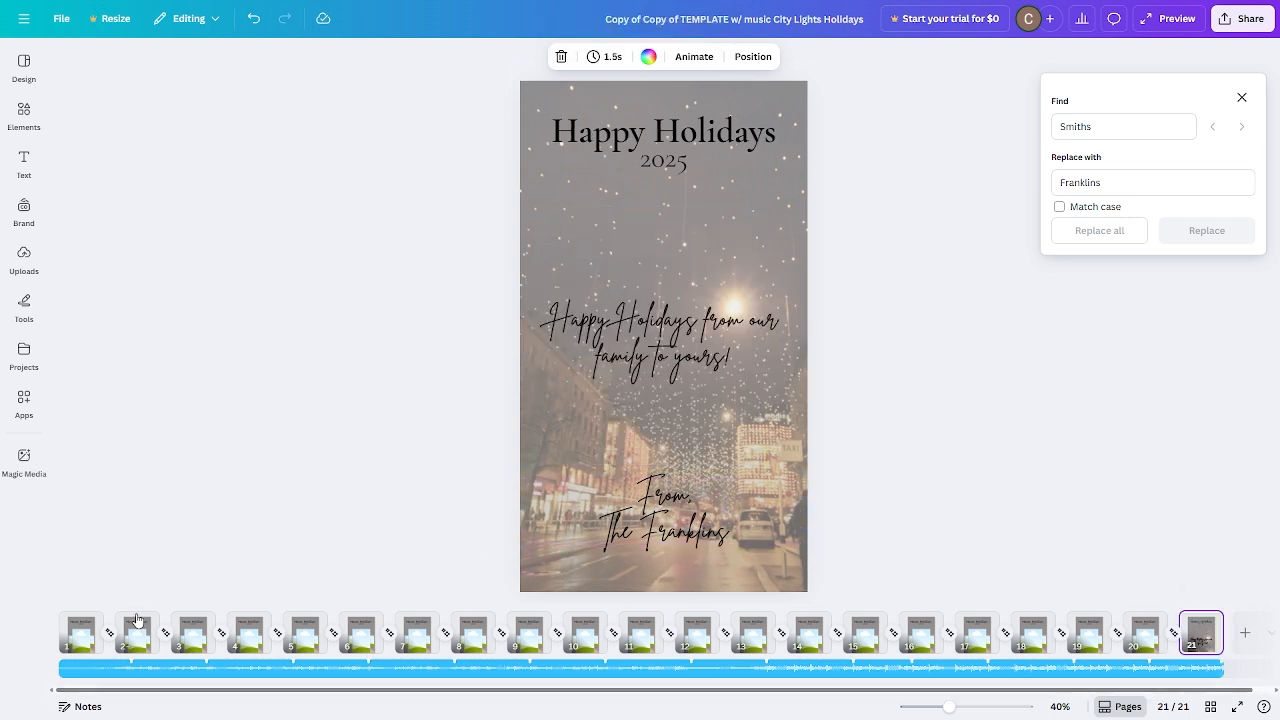
{"action": "left_click", "coordinate": [78, 632]}
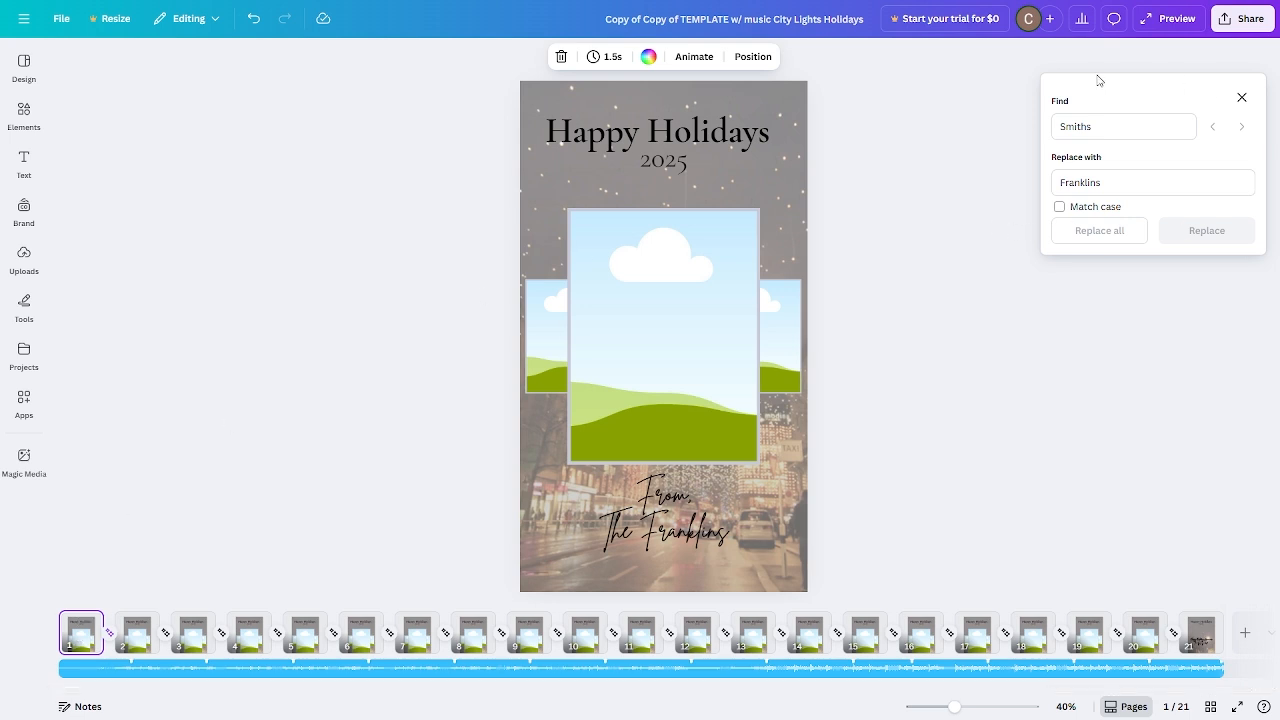
{"action": "left_click", "coordinate": [1242, 97]}
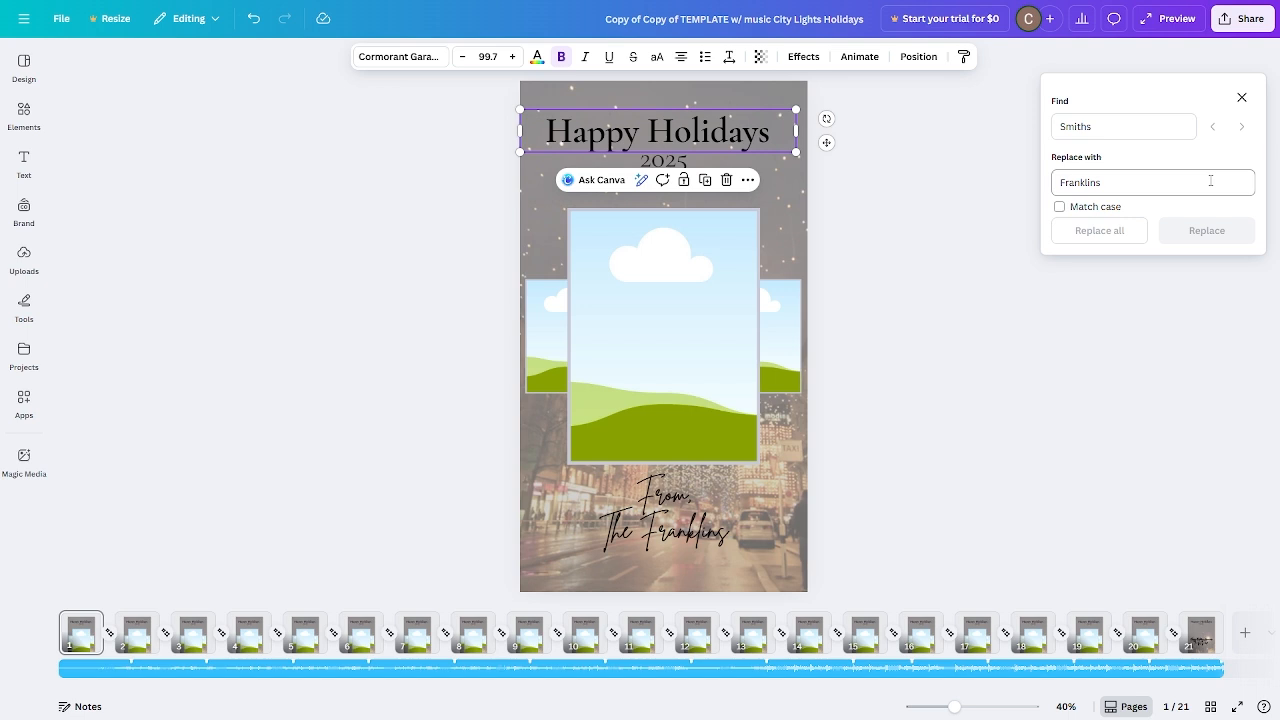
{"action": "left_click", "coordinate": [1040, 384]}
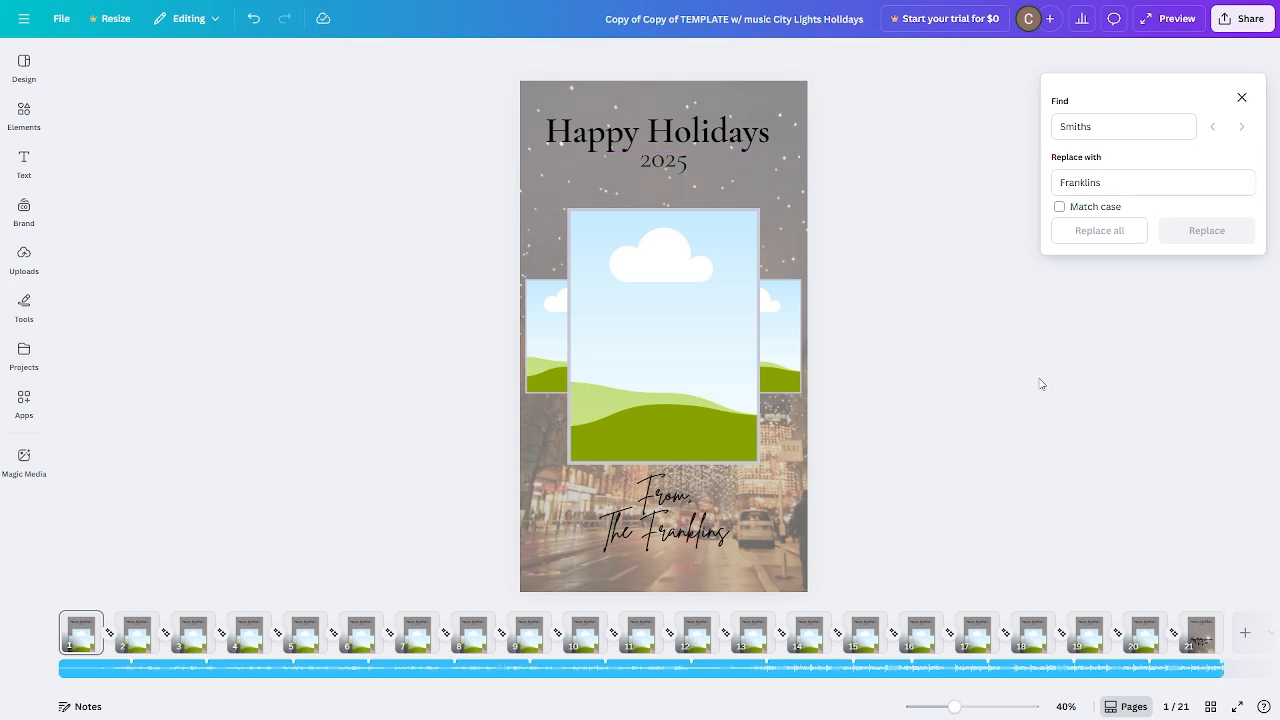
{"action": "left_click", "coordinate": [1241, 98]}
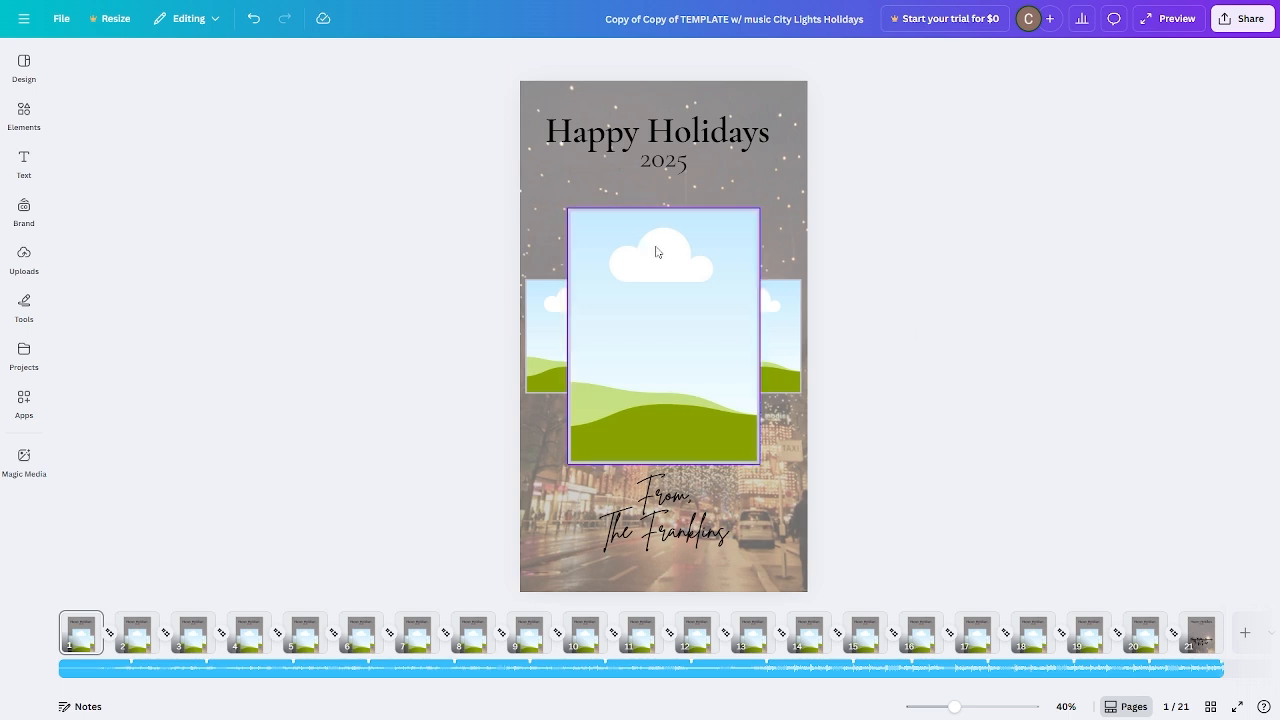
Fill the central, right and left photo frames on page 1 with three family photos from recently used elements.
{"action": "left_click", "coordinate": [24, 258]}
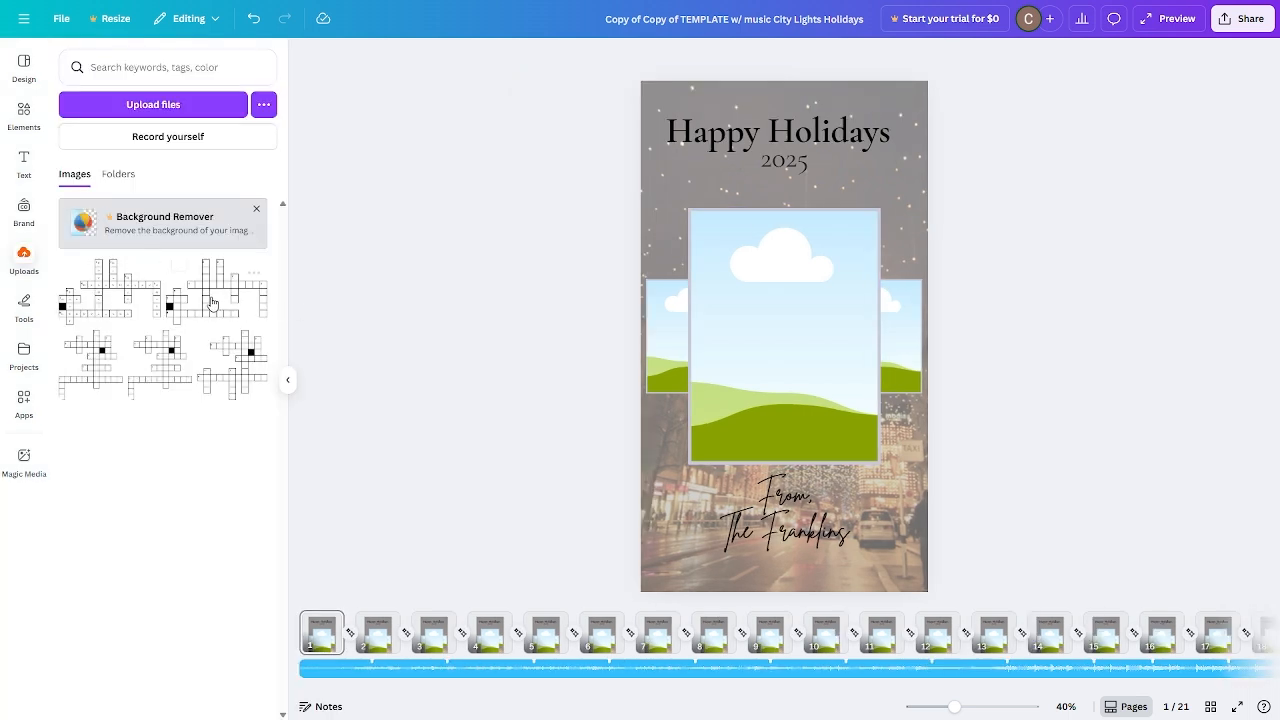
{"action": "mouse_move", "coordinate": [124, 284]}
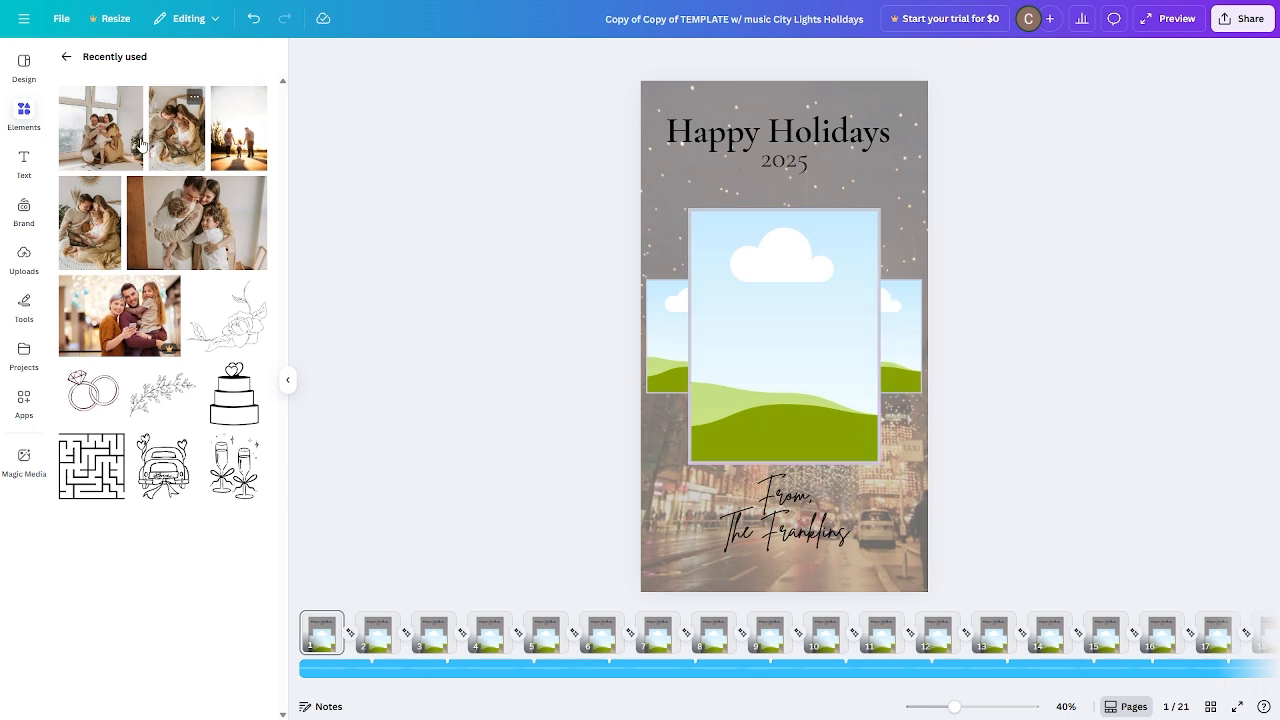
{"action": "left_click_drag", "start_coordinate": [110, 140], "coordinate": [746, 274]}
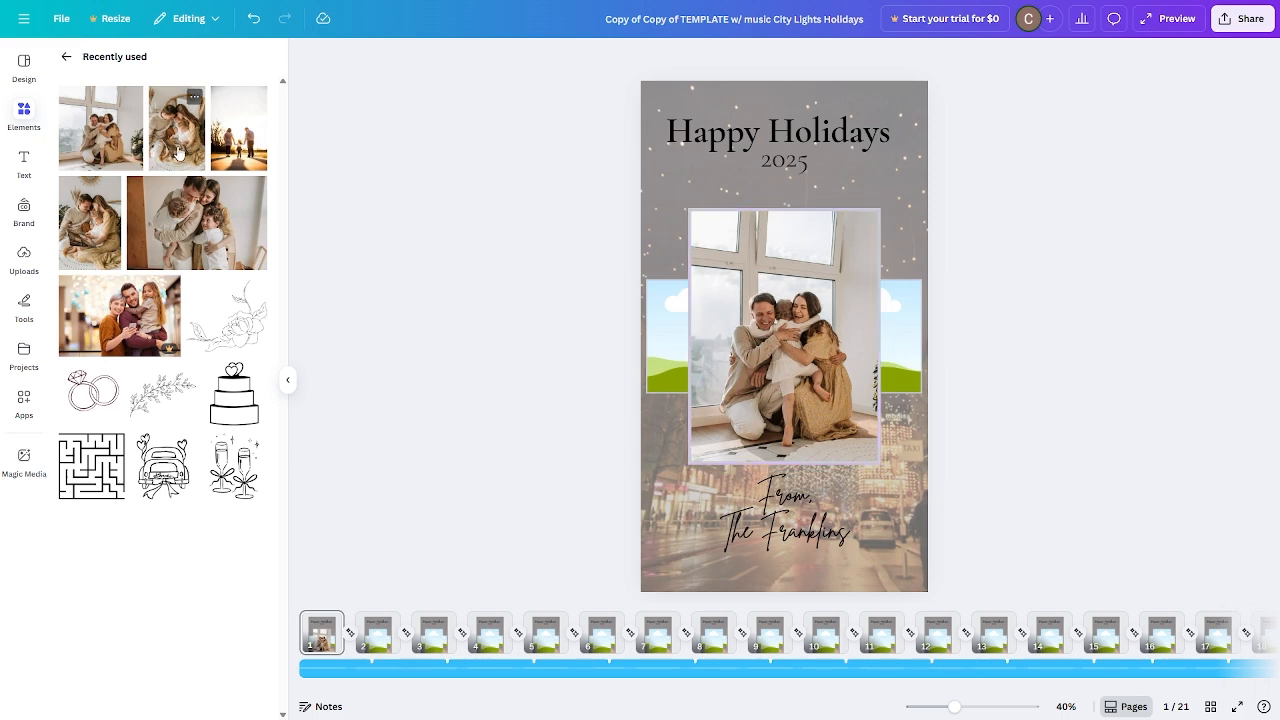
{"action": "left_click_drag", "start_coordinate": [195, 100], "coordinate": [903, 335]}
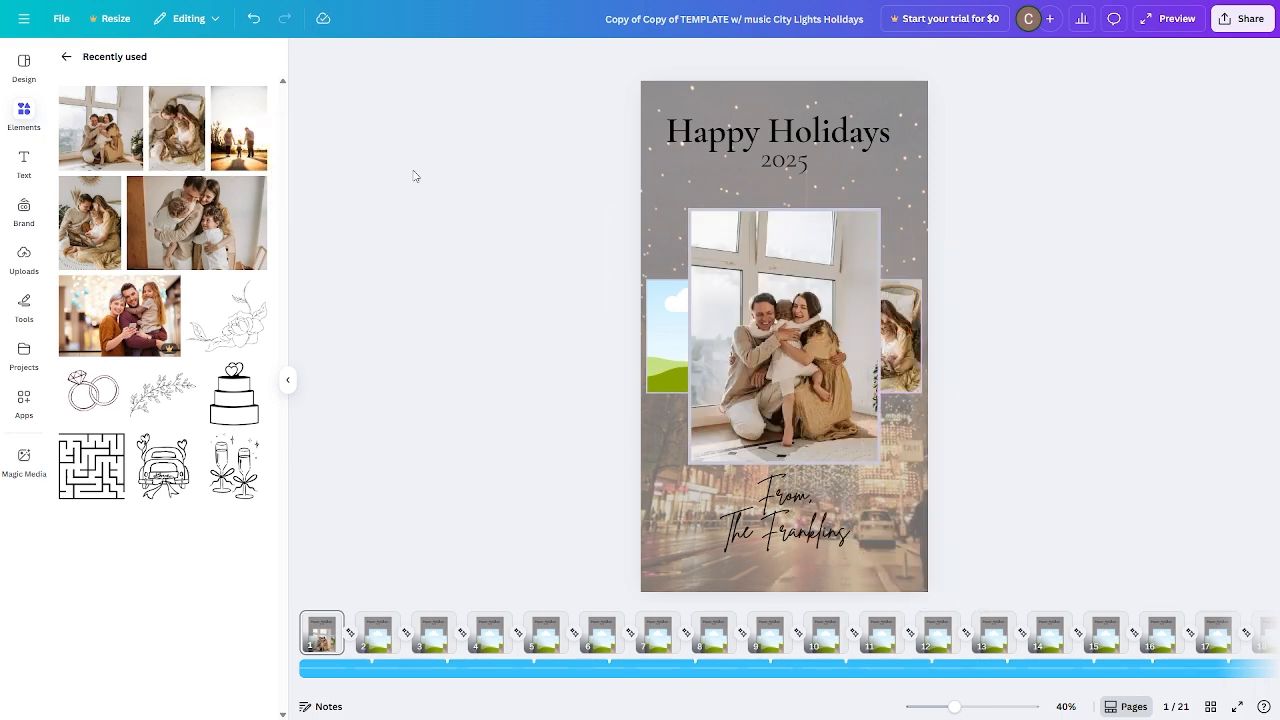
{"action": "left_click_drag", "start_coordinate": [232, 143], "coordinate": [664, 322]}
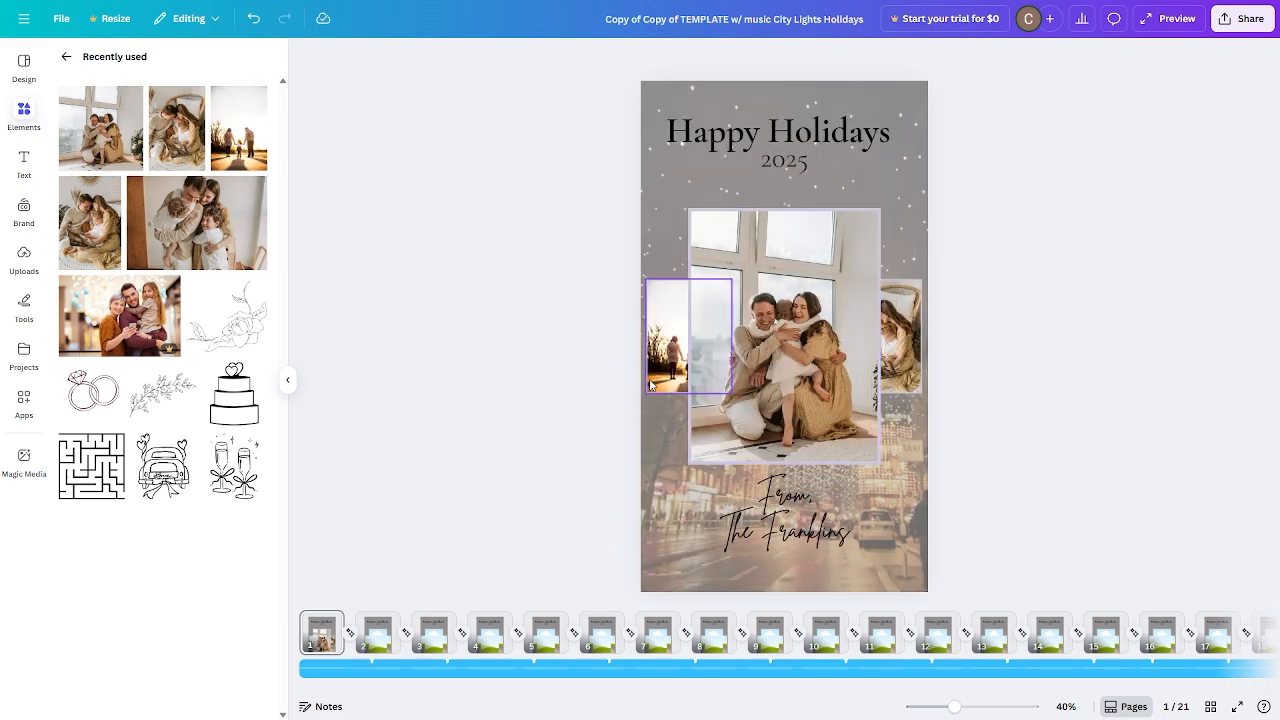
Adjust the crop of the central family photo, enlarging and repositioning it within its frame.
{"action": "double_click", "coordinate": [788, 322]}
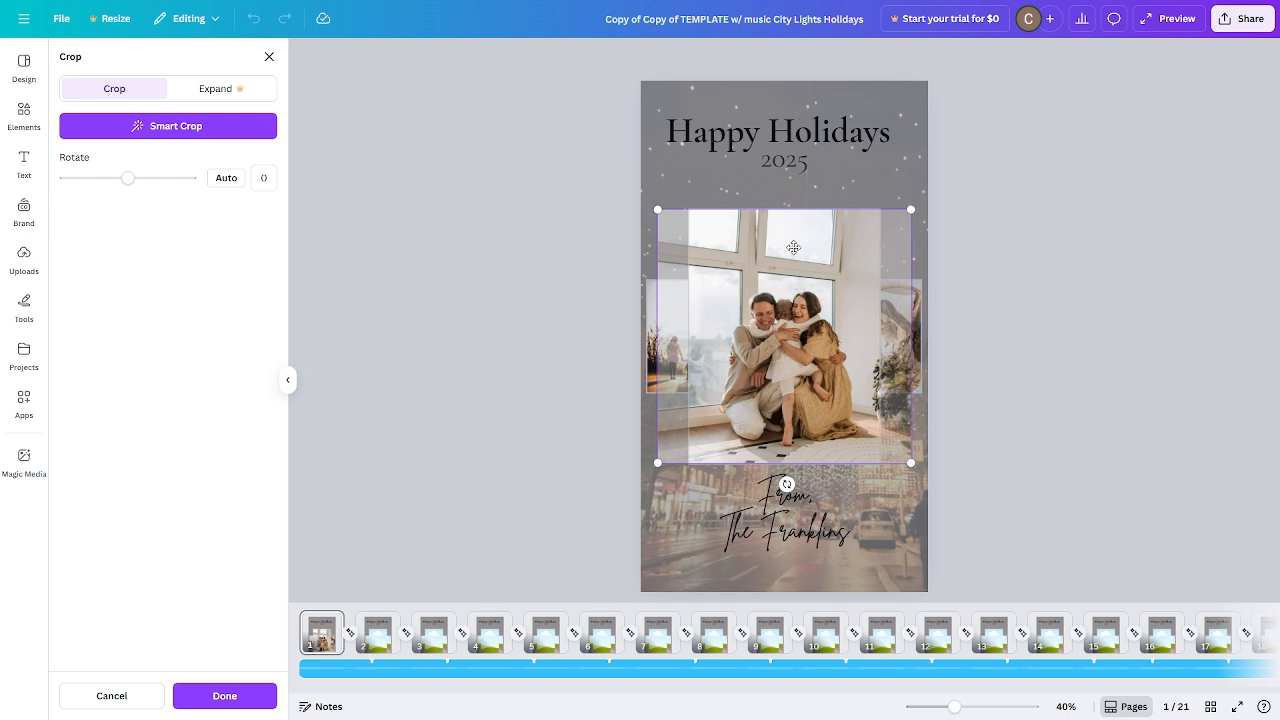
{"action": "mouse_move", "coordinate": [774, 291]}
{"action": "left_mouse_down"}
{"action": "mouse_move", "coordinate": [803, 293]}
{"action": "mouse_move", "coordinate": [746, 293]}
{"action": "mouse_move", "coordinate": [783, 295]}
{"action": "left_mouse_up"}
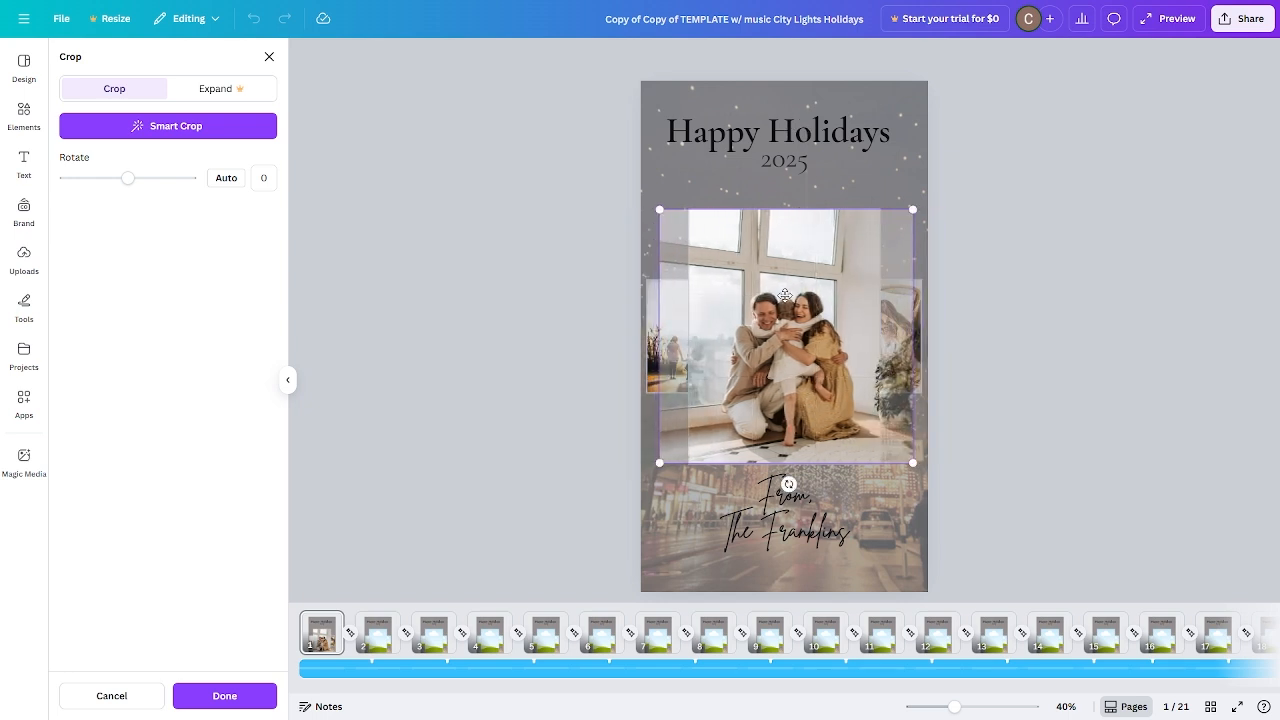
{"action": "left_click_drag", "start_coordinate": [912, 209], "coordinate": [940, 181]}
{"action": "mouse_move", "coordinate": [883, 250]}
{"action": "left_mouse_down"}
{"action": "mouse_move", "coordinate": [858, 248]}
{"action": "mouse_move", "coordinate": [867, 235]}
{"action": "left_mouse_up"}
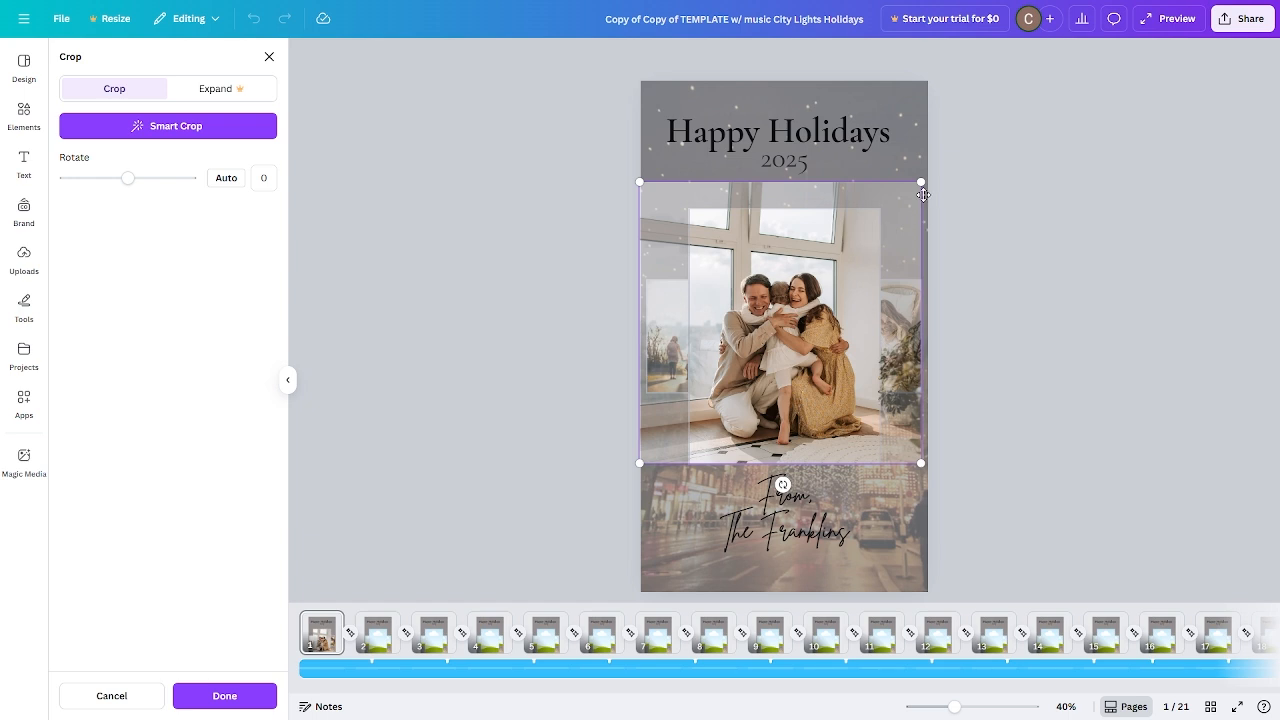
{"action": "left_click_drag", "start_coordinate": [813, 276], "coordinate": [817, 276]}
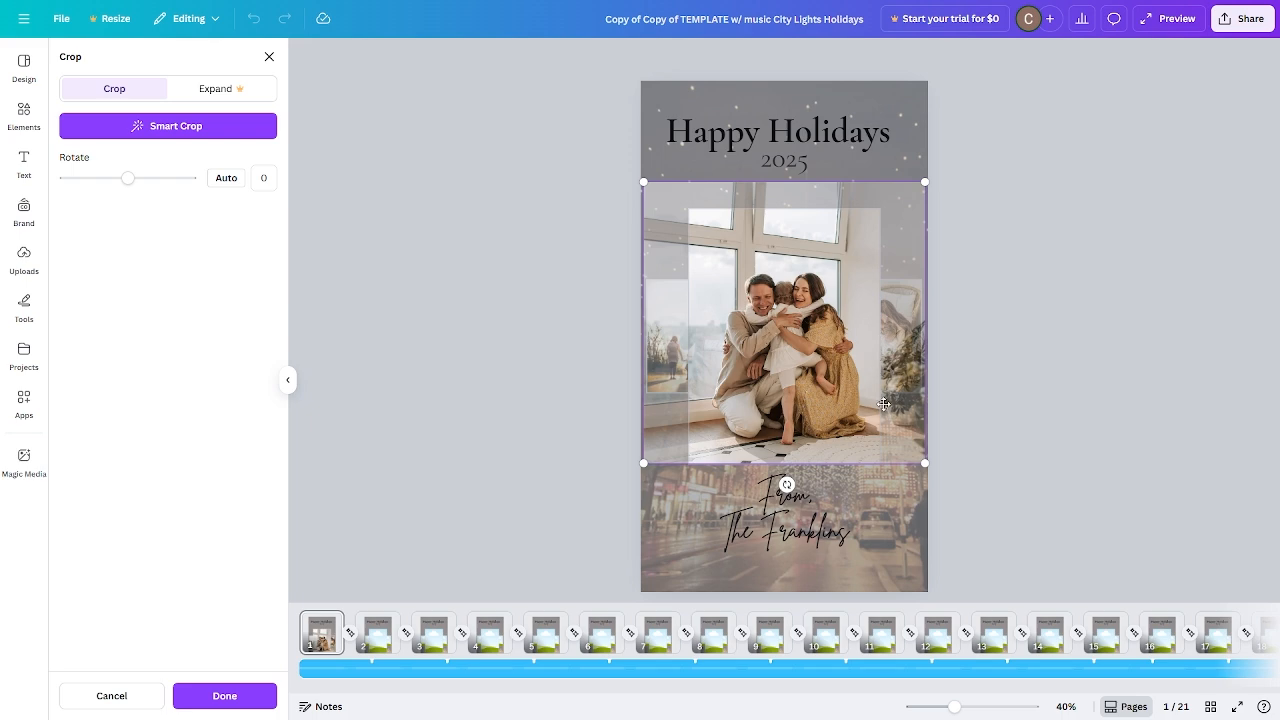
{"action": "left_click", "coordinate": [1078, 255]}
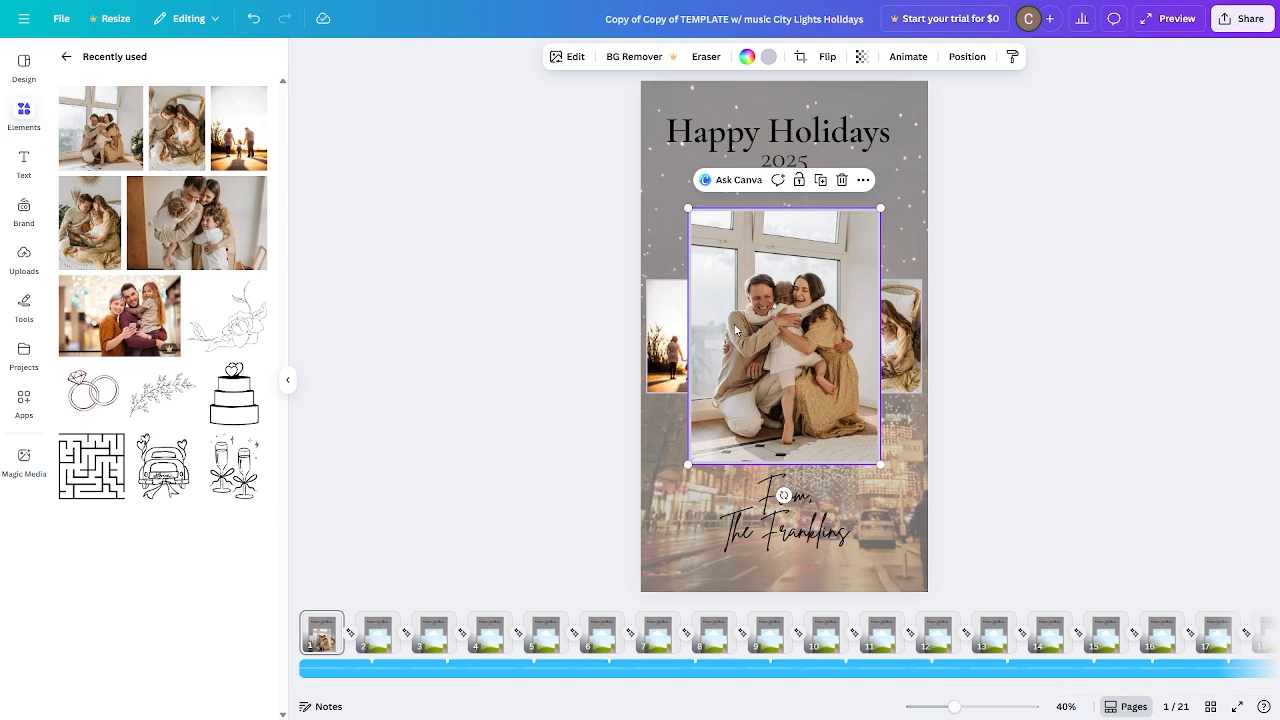
Go to page 2 and place the window family photo in its left frame.
{"action": "left_click", "coordinate": [385, 632]}
{"action": "left_click_drag", "start_coordinate": [99, 150], "coordinate": [656, 328]}
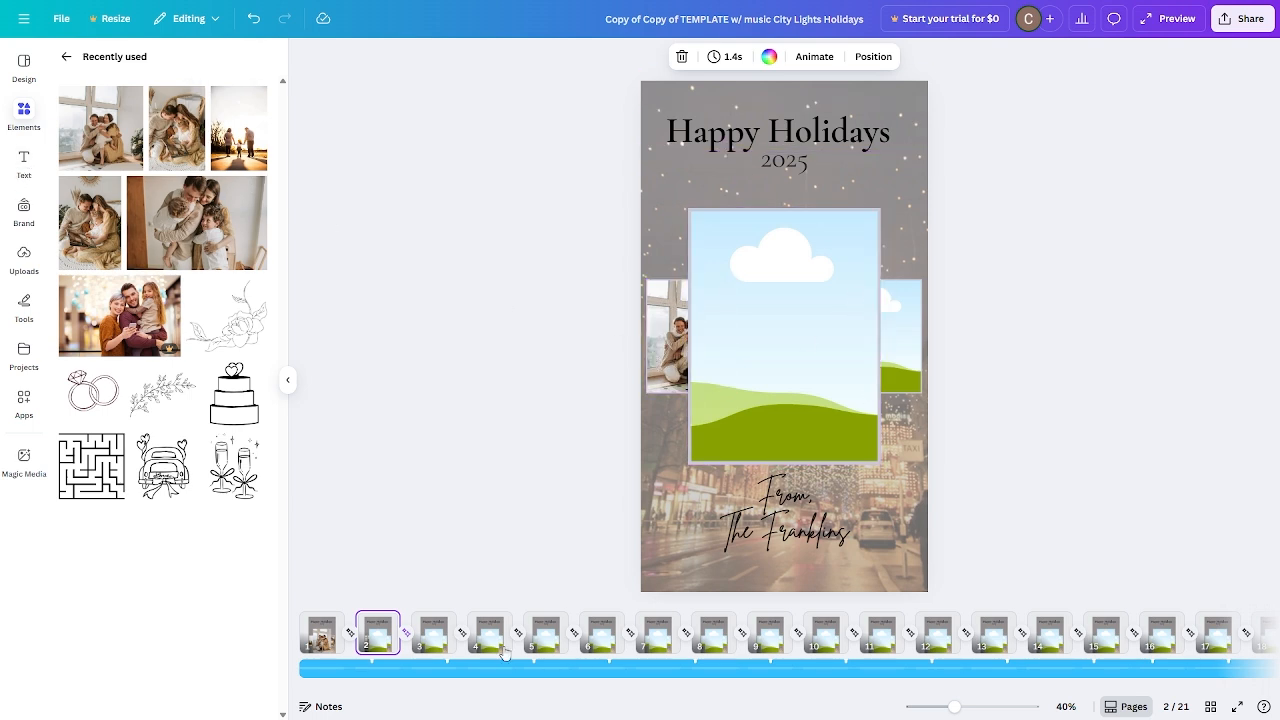
Place the family photo on the wicker chair into the central frame on page 2.
{"action": "left_click", "coordinate": [322, 632]}
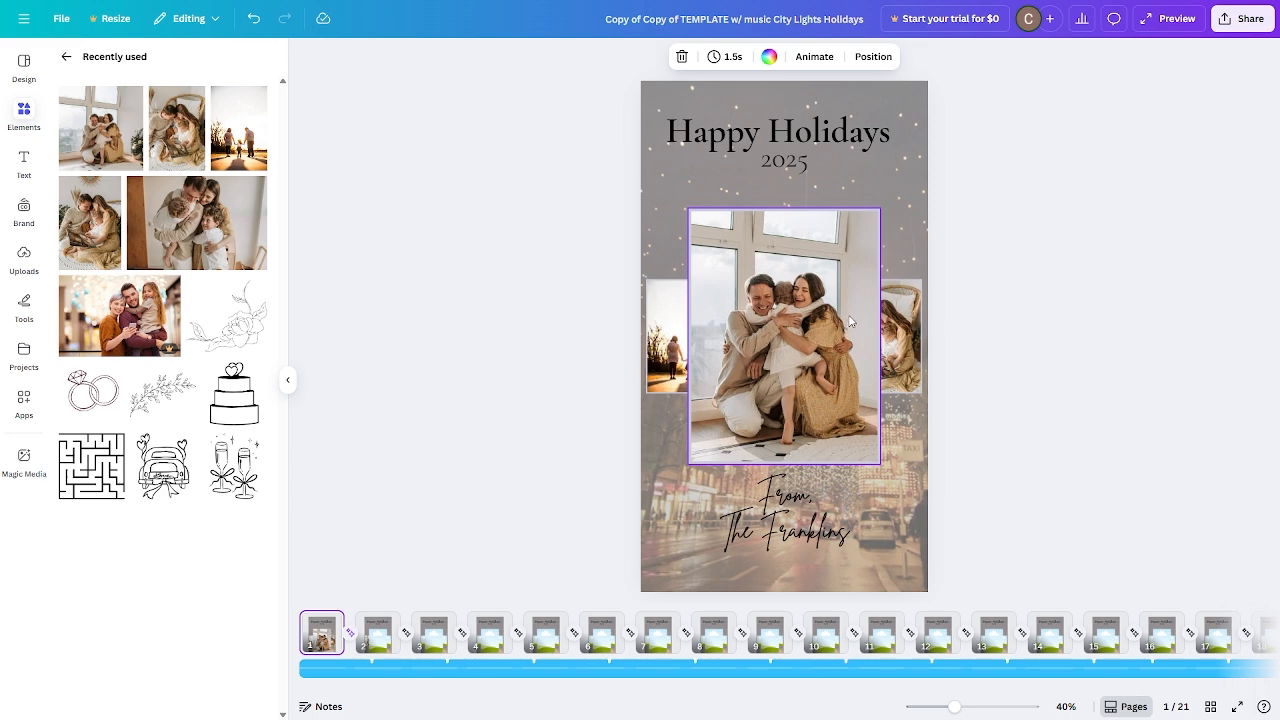
{"action": "left_click", "coordinate": [385, 640]}
{"action": "left_click_drag", "start_coordinate": [170, 120], "coordinate": [913, 289]}
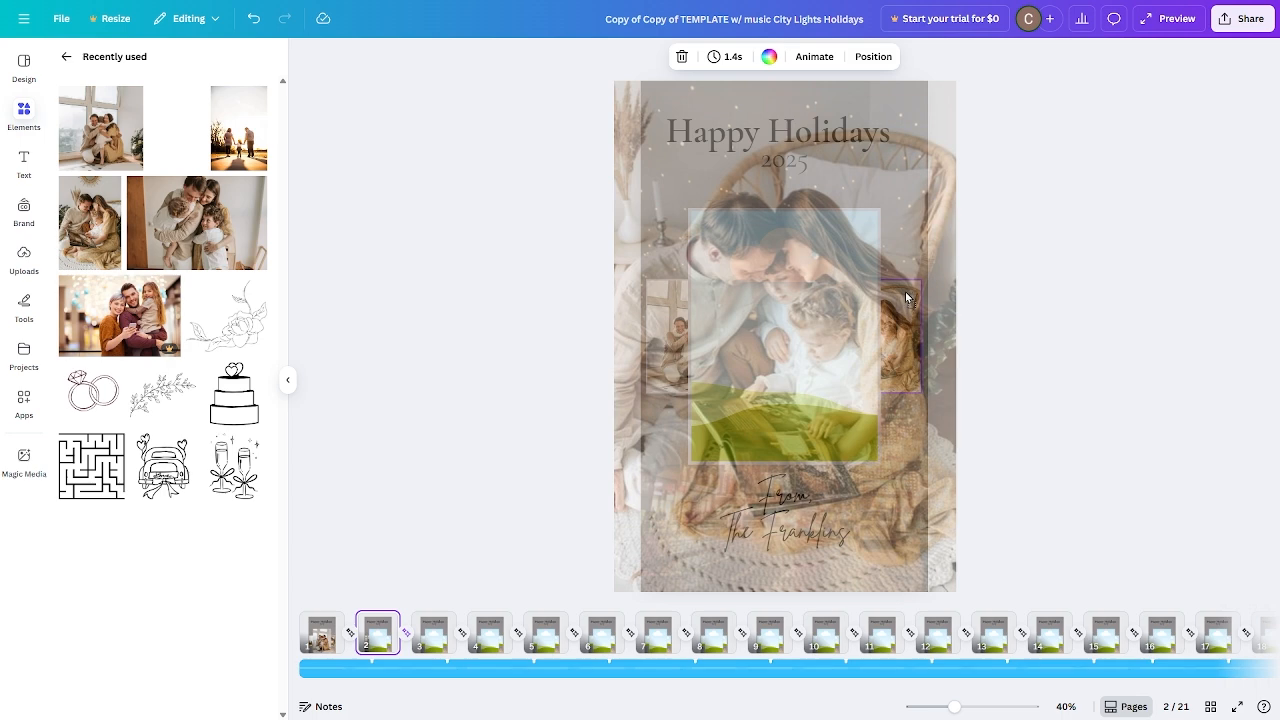
{"action": "left_click_drag", "start_coordinate": [903, 294], "coordinate": [806, 283]}
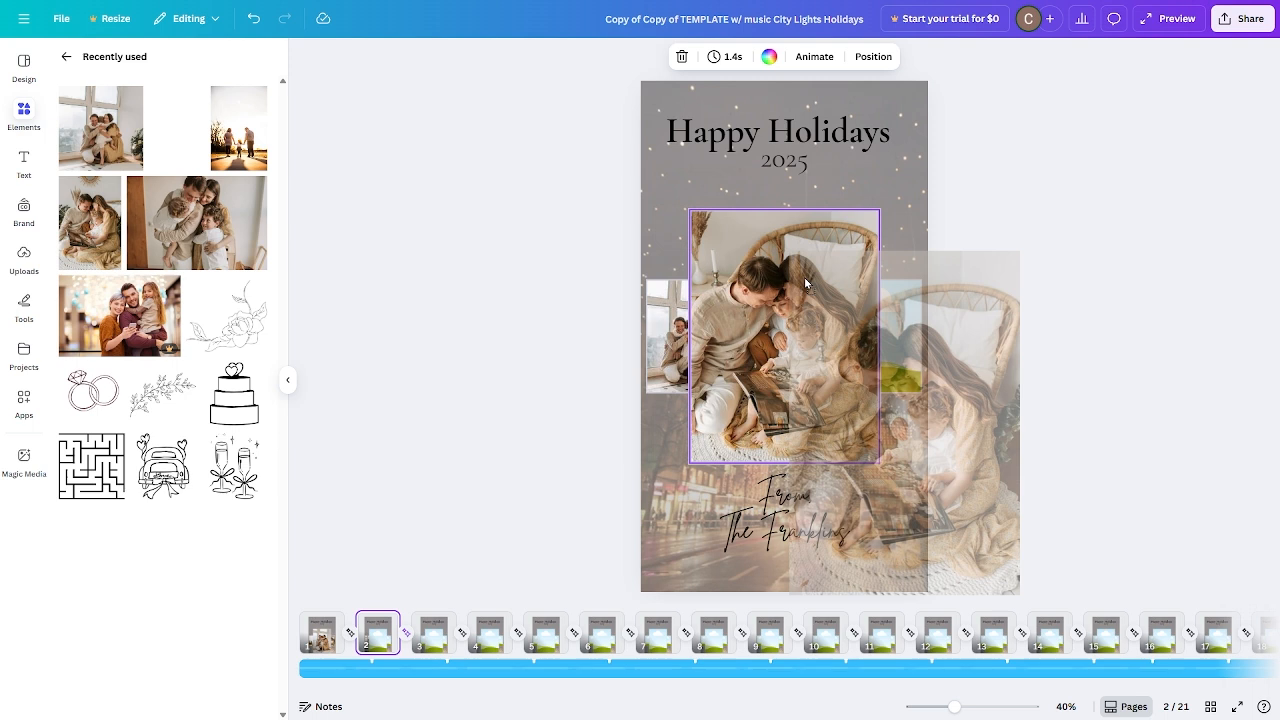
{"action": "left_click_drag", "start_coordinate": [806, 283], "coordinate": [808, 282]}
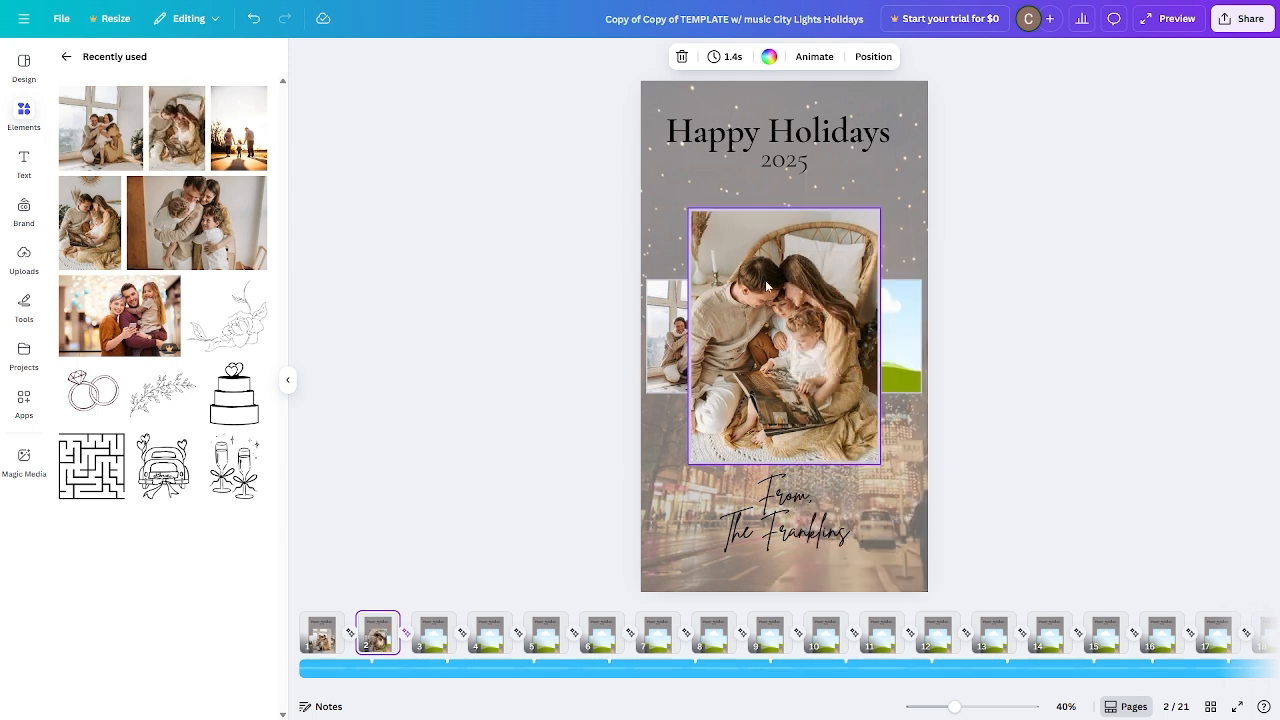
Place the sunset family walk photo into the right frame on page 2.
{"action": "left_click", "coordinate": [322, 632]}
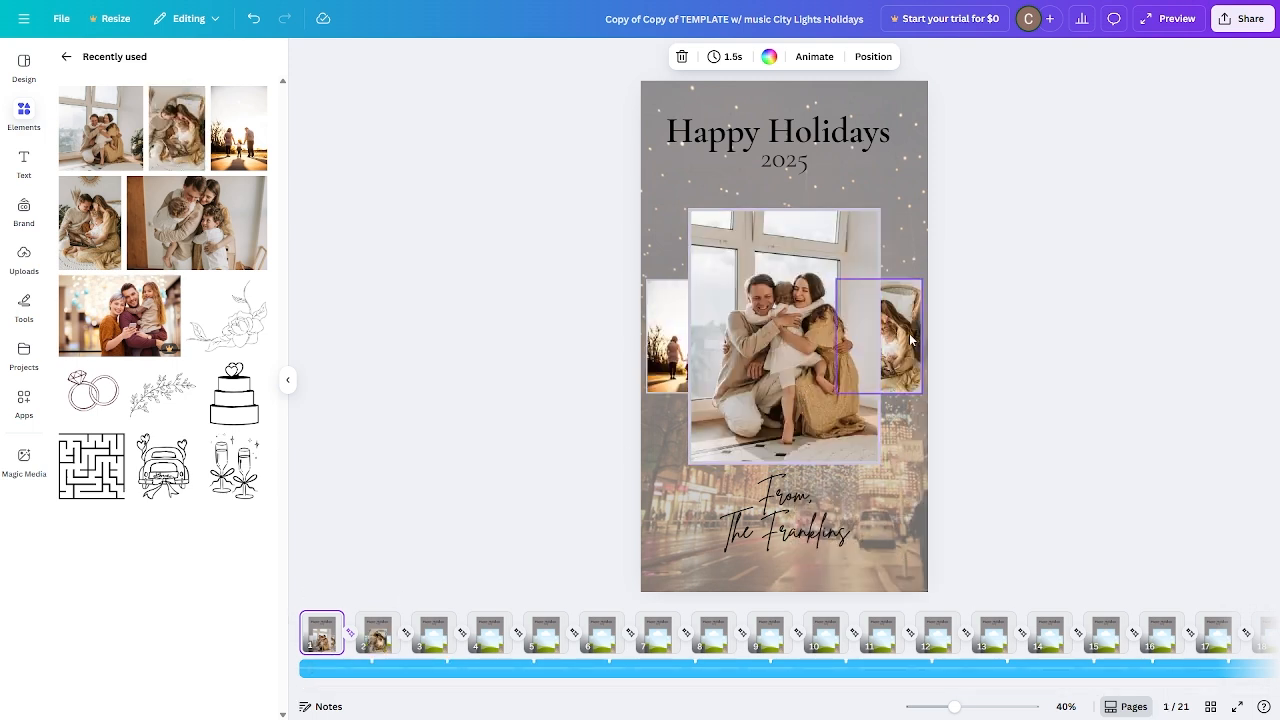
{"action": "left_click", "coordinate": [376, 632]}
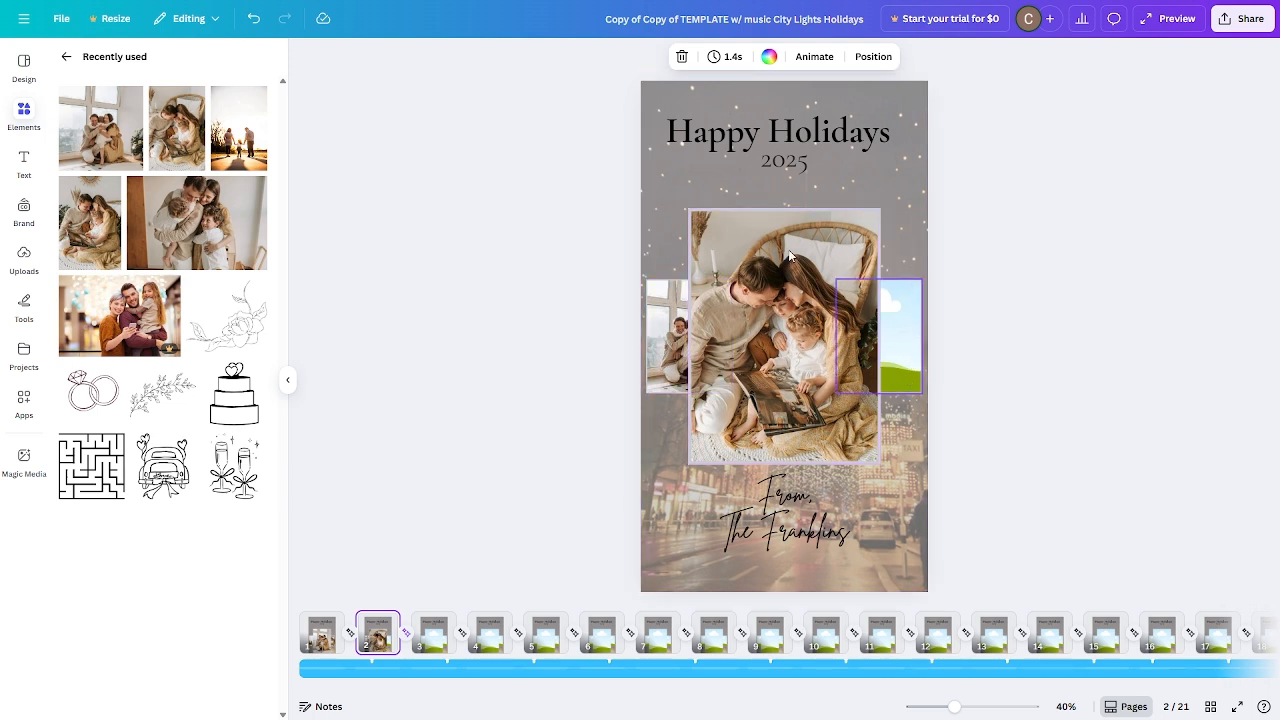
{"action": "left_click_drag", "start_coordinate": [257, 91], "coordinate": [911, 305]}
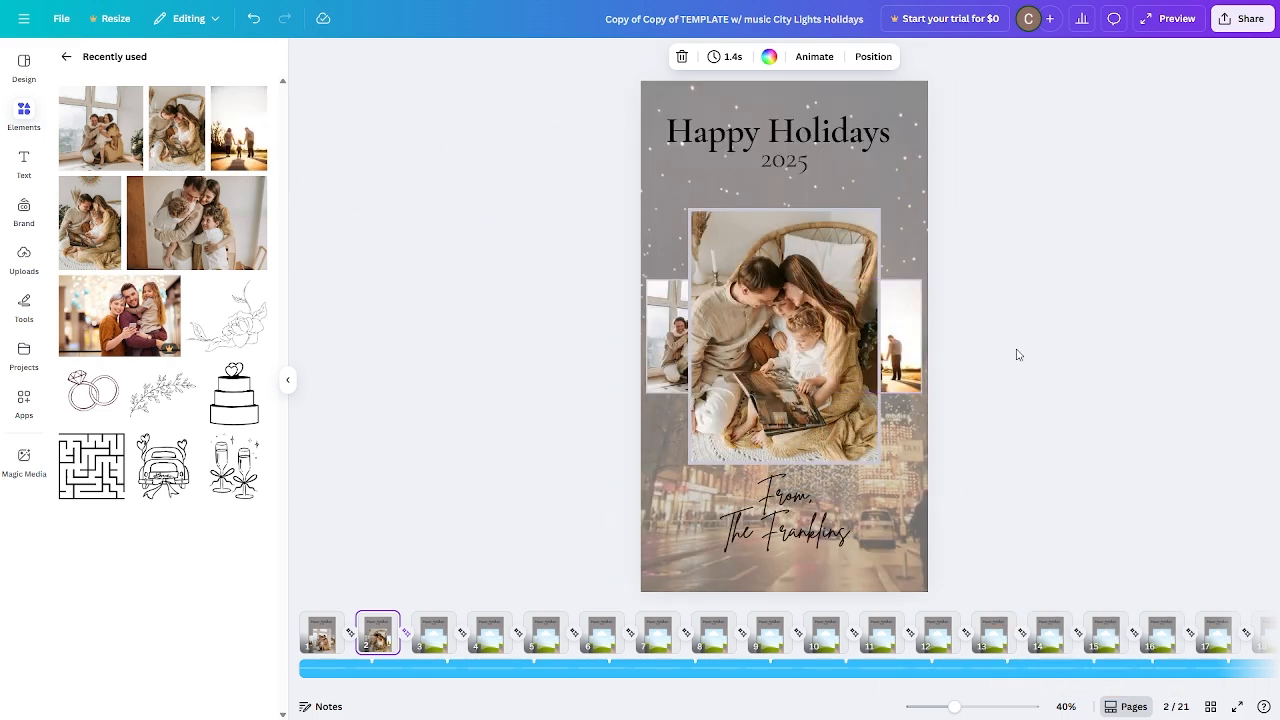
On page 3, fill the left, central and right frames with the wicker chair, sunset walk and reading photos.
{"action": "left_click", "coordinate": [430, 640]}
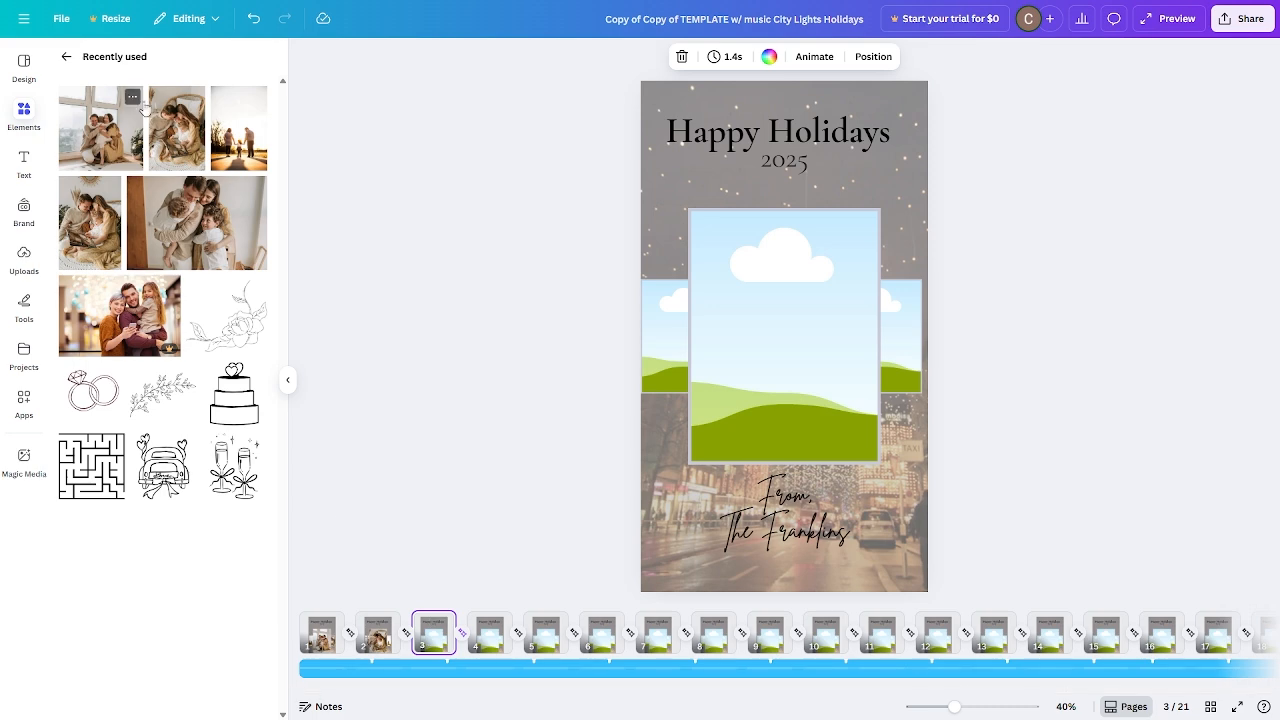
{"action": "left_click_drag", "start_coordinate": [176, 127], "coordinate": [657, 318]}
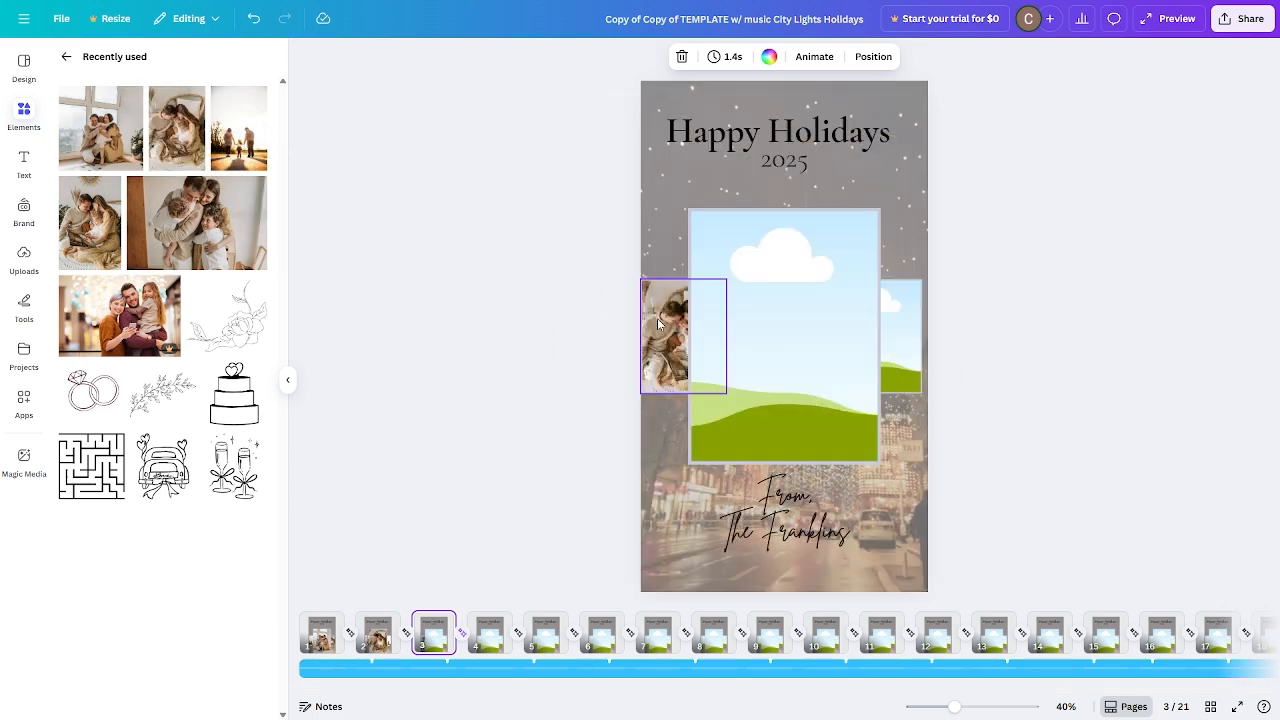
{"action": "left_click_drag", "start_coordinate": [237, 150], "coordinate": [714, 263]}
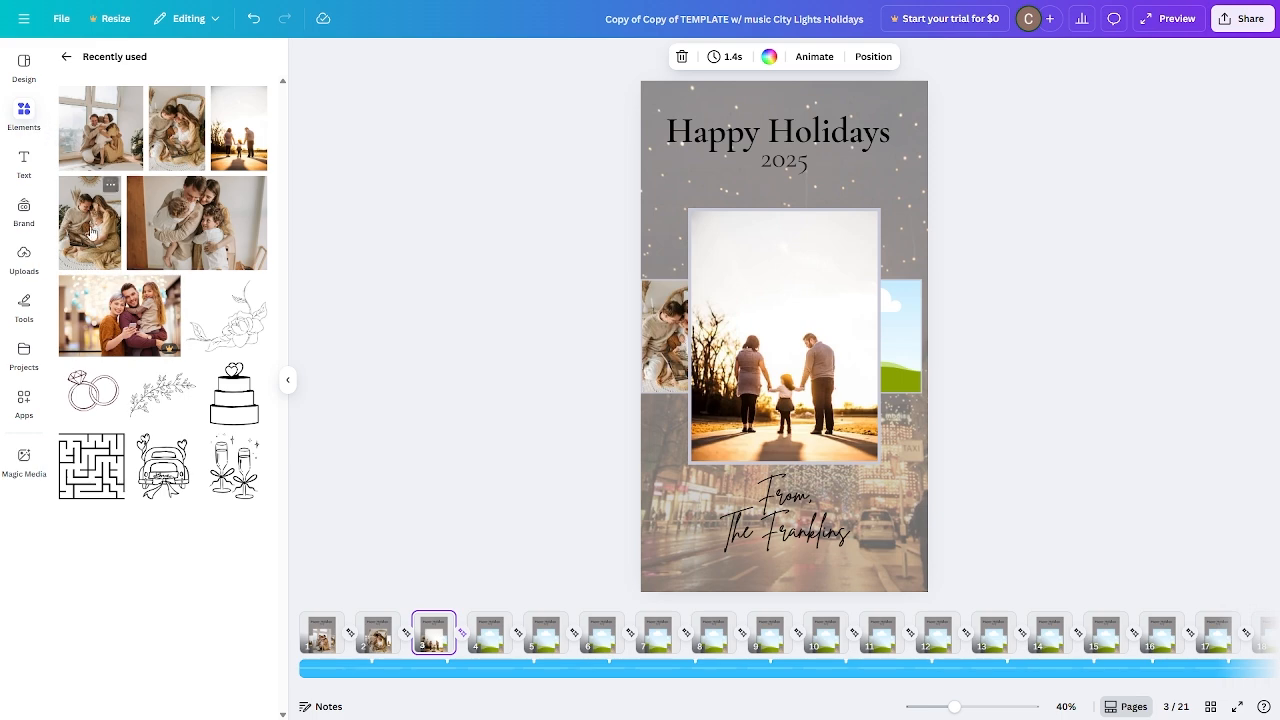
{"action": "left_click_drag", "start_coordinate": [93, 233], "coordinate": [894, 291]}
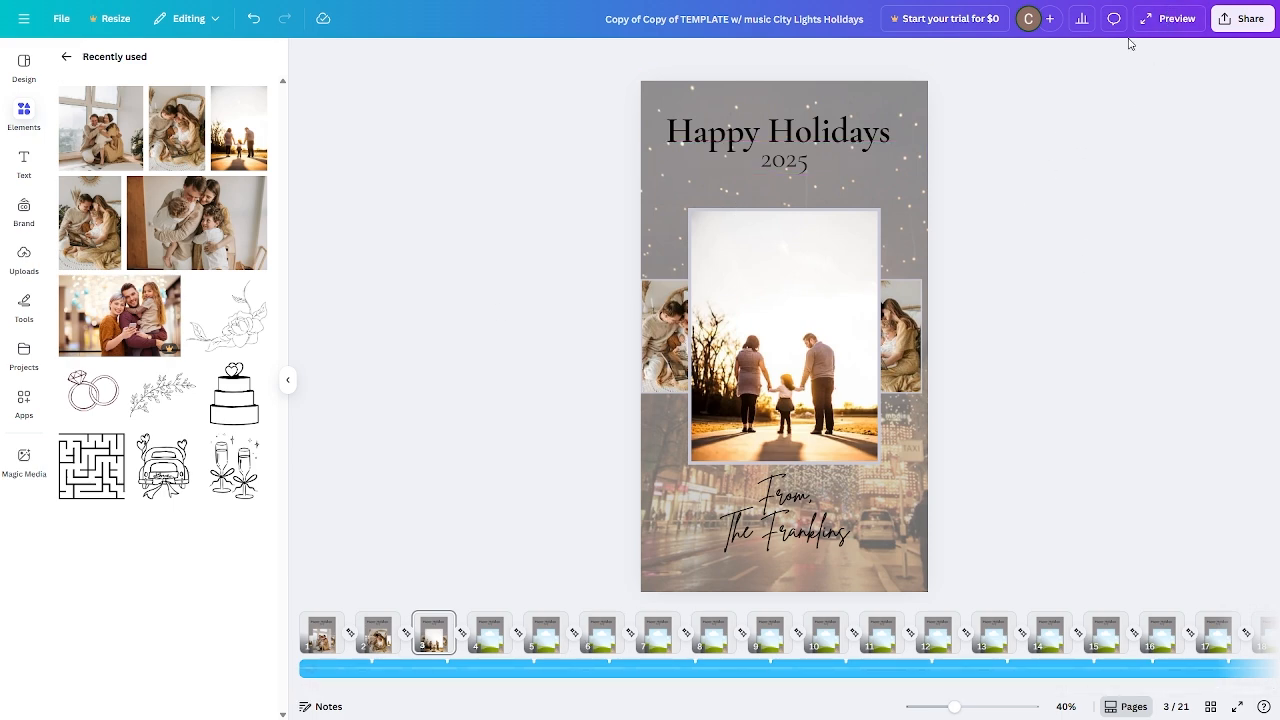
Preview the video.
{"action": "left_click", "coordinate": [1172, 19]}
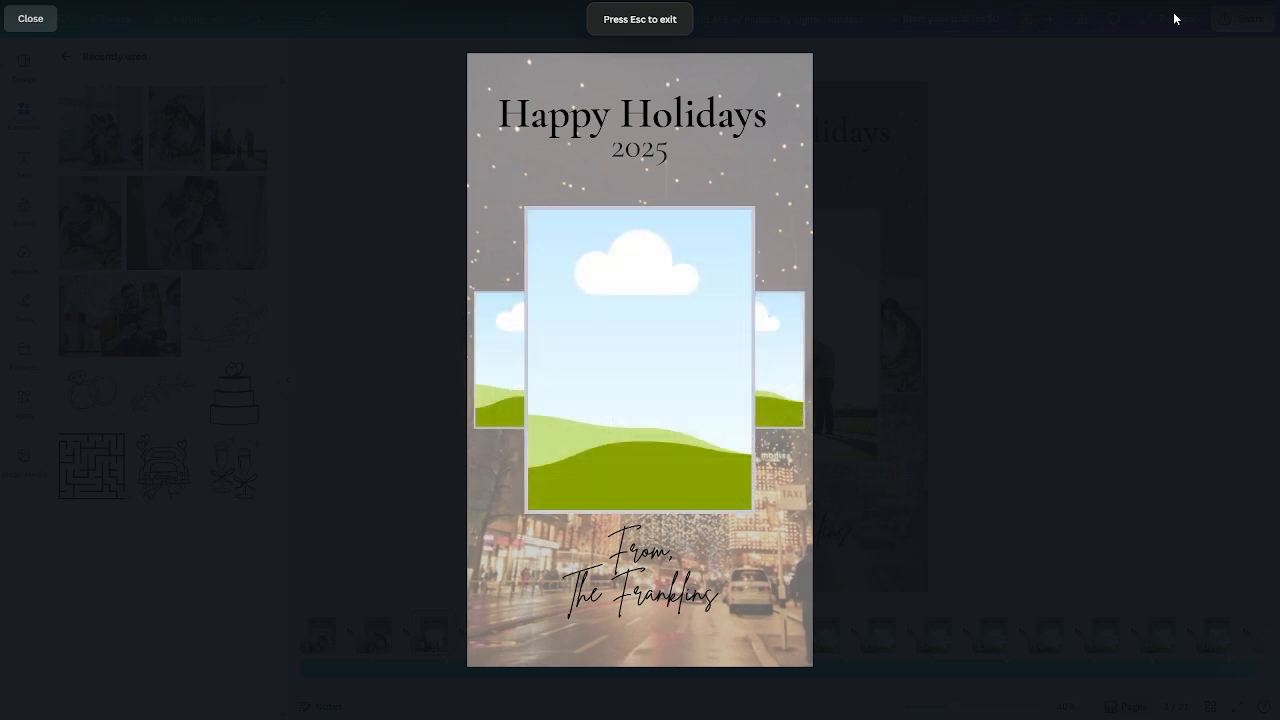
{"action": "left_click", "coordinate": [31, 19]}
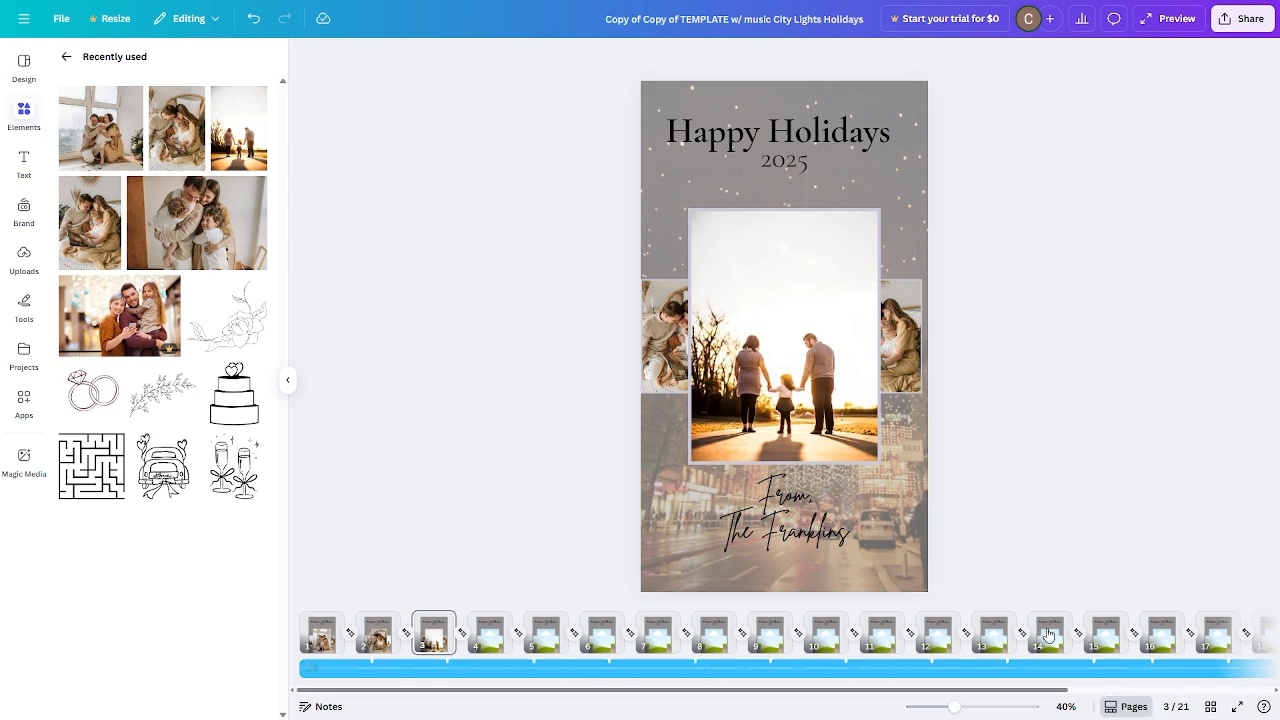
Select the unused template pages 4 through 20 and delete all 17 of them.
{"action": "left_click", "coordinate": [1211, 706]}
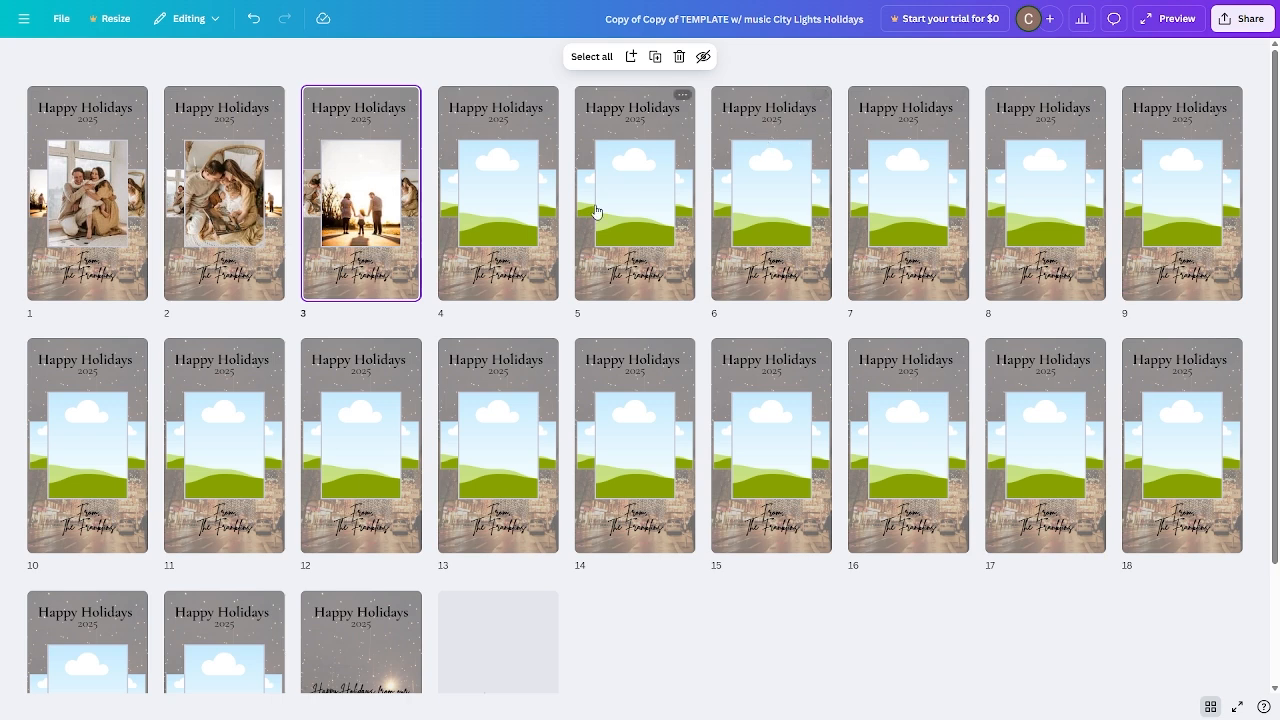
{"action": "left_click", "coordinate": [498, 139]}
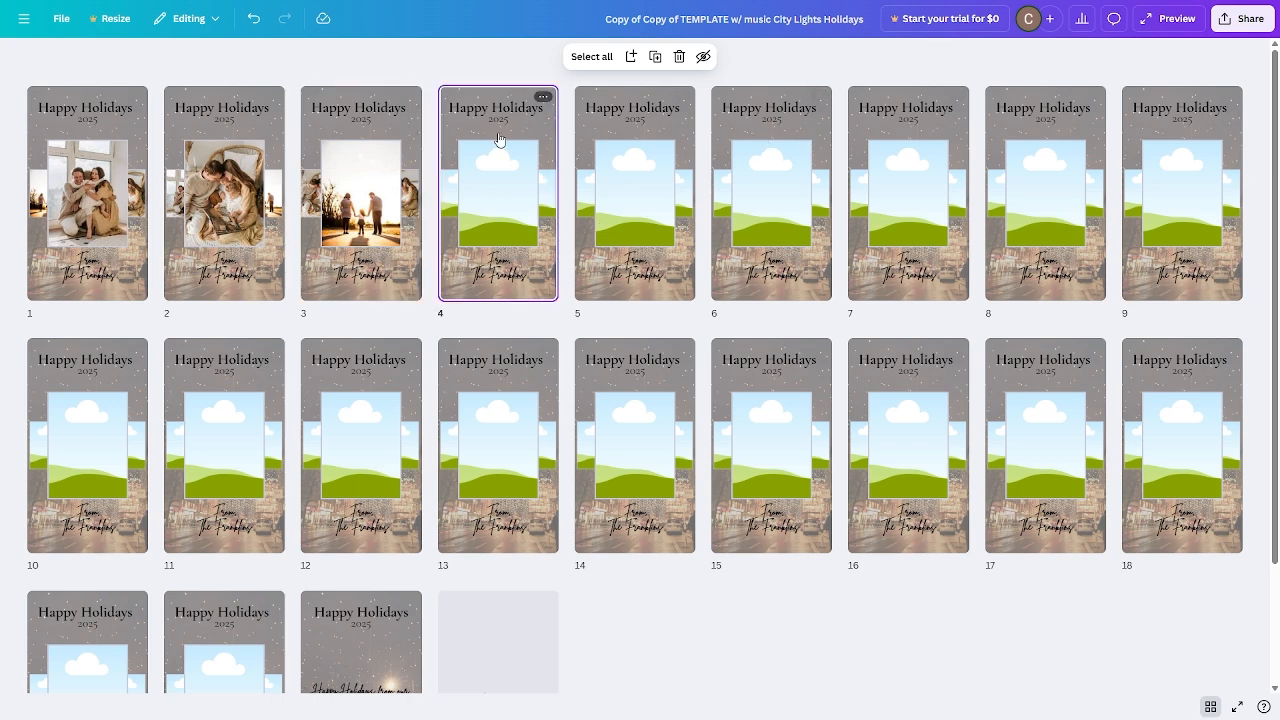
{"action": "scroll", "coordinate": [550, 485], "scroll_direction": "down", "scroll_amount": 1}
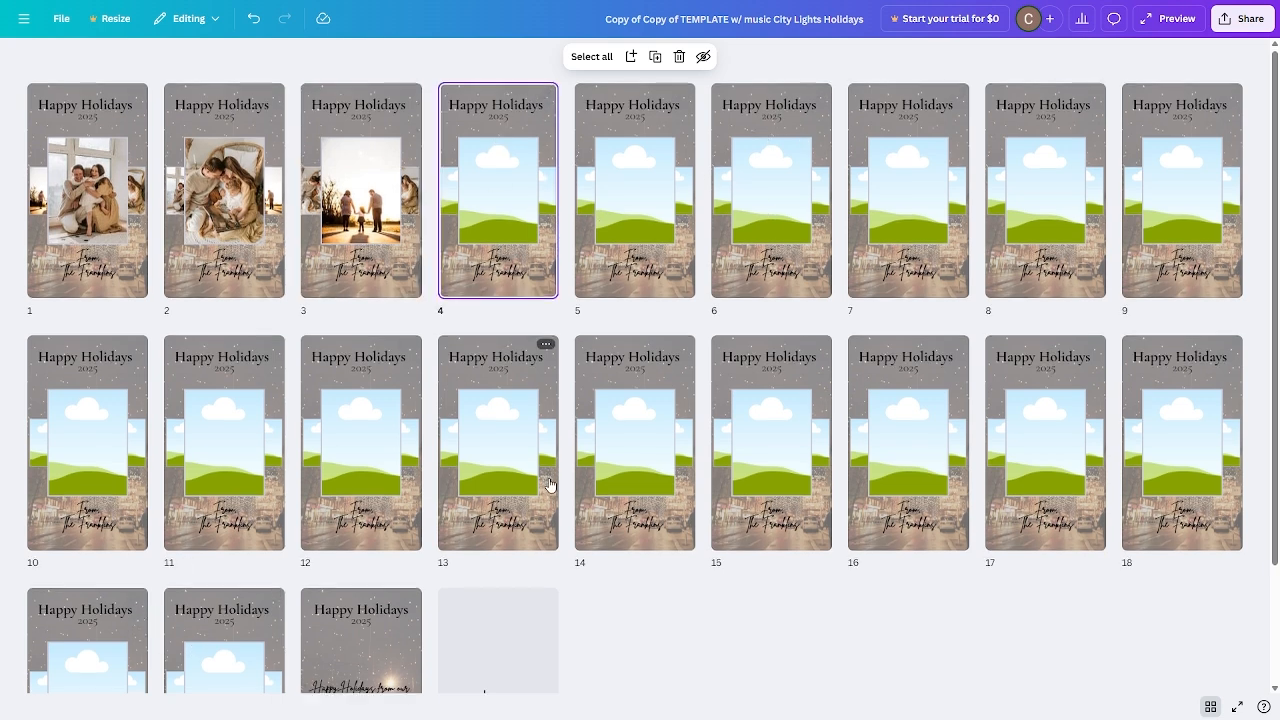
{"action": "scroll", "coordinate": [549, 485], "scroll_direction": "down", "scroll_amount": 2}
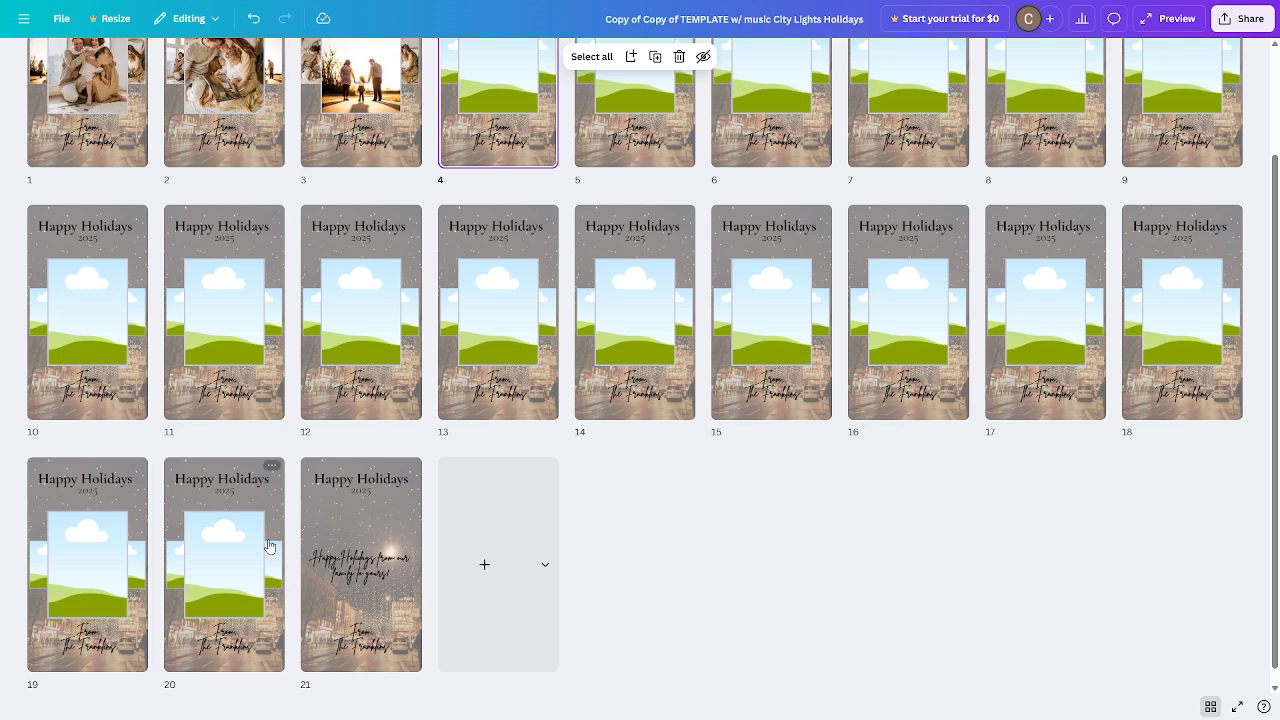
{"action": "left_click", "coordinate": [218, 582], "text": "shift"}
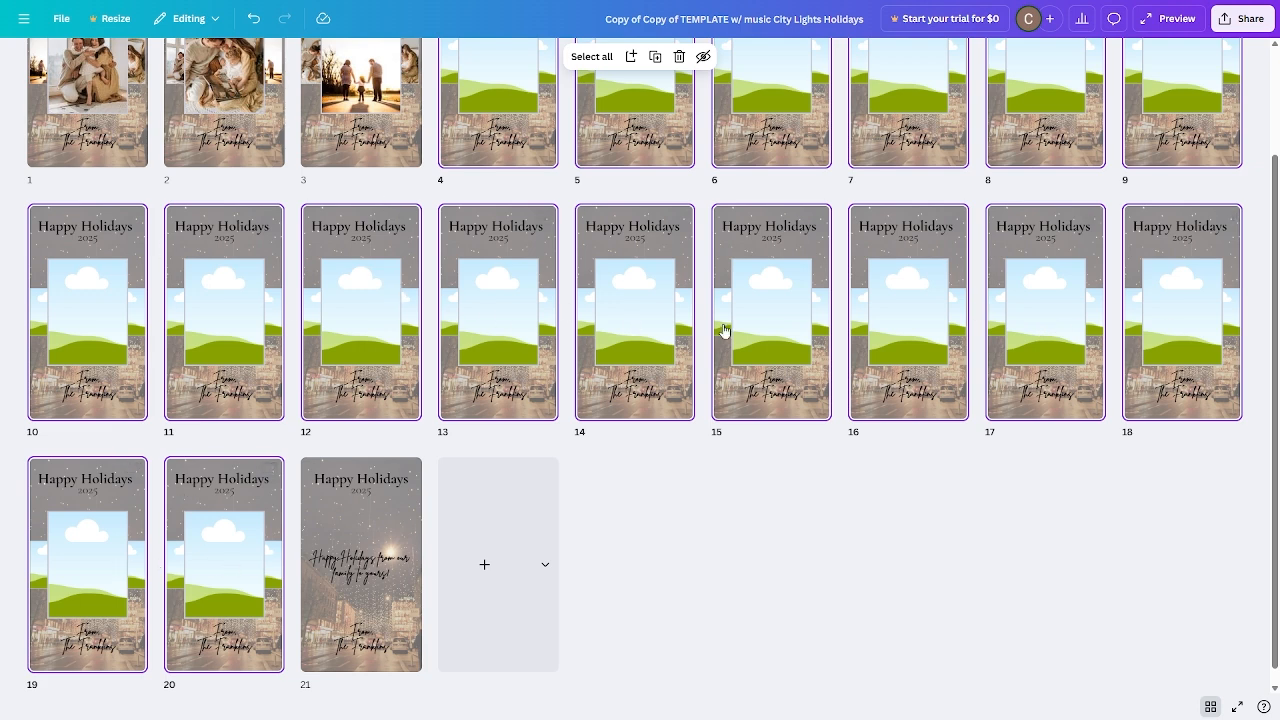
{"action": "left_click", "coordinate": [679, 57]}
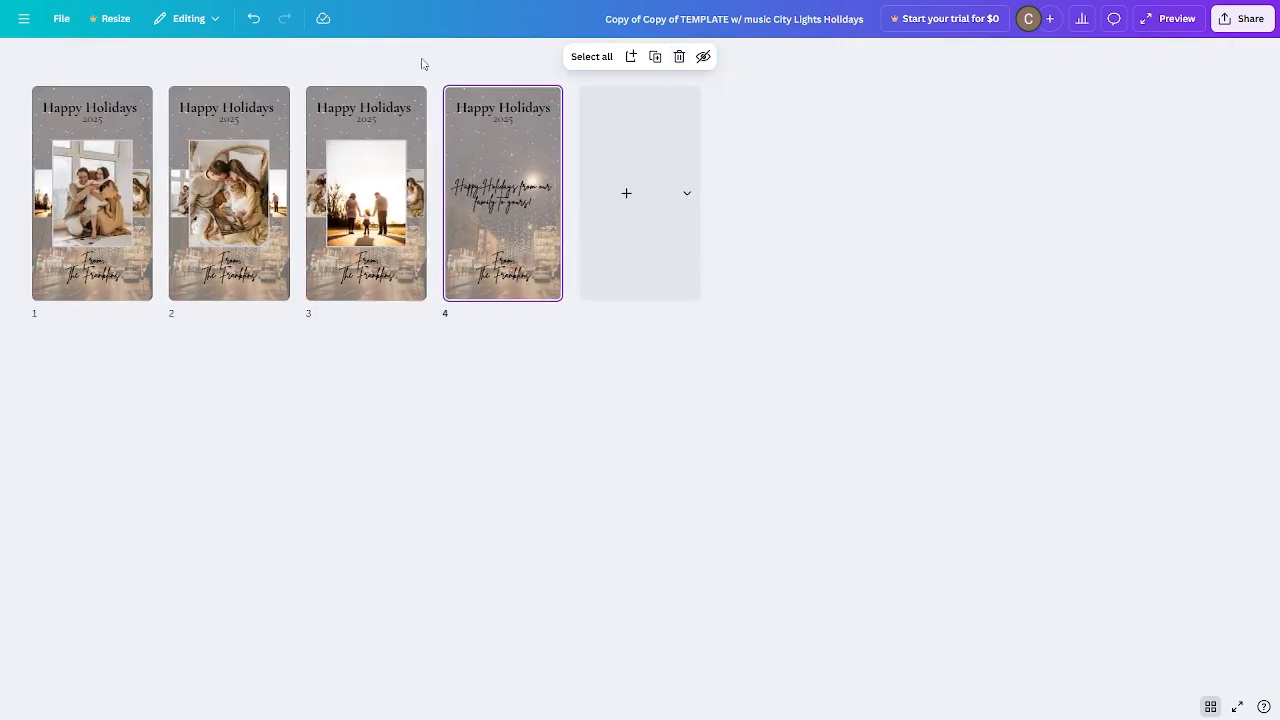
Preview the four-page video and inspect its existing music track.
{"action": "left_click", "coordinate": [1173, 24]}
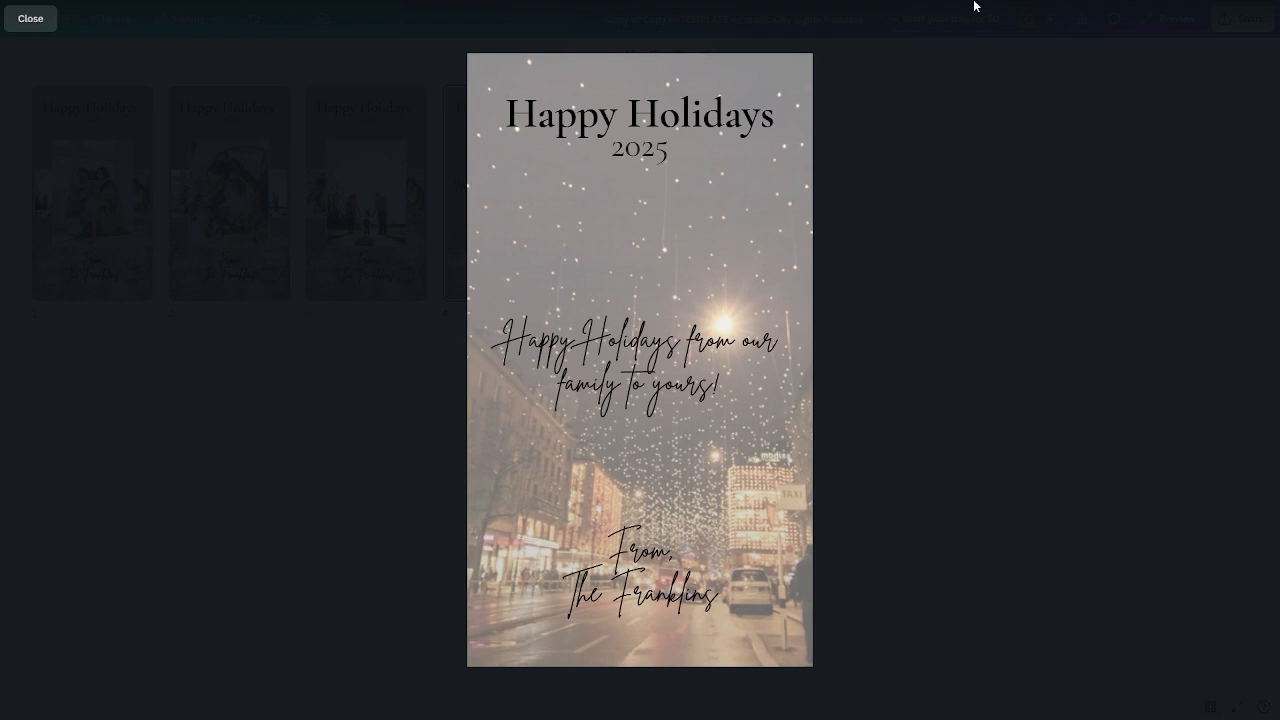
{"action": "left_click", "coordinate": [26, 18]}
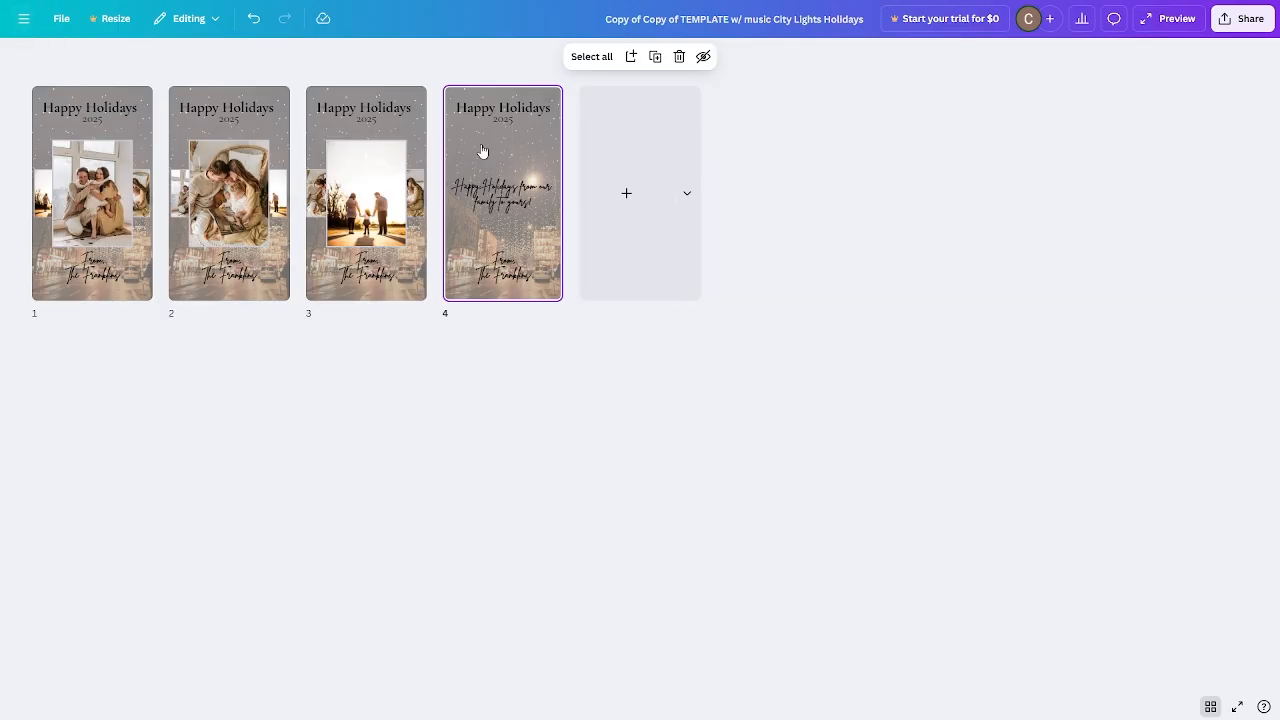
{"action": "left_click", "coordinate": [1210, 705]}
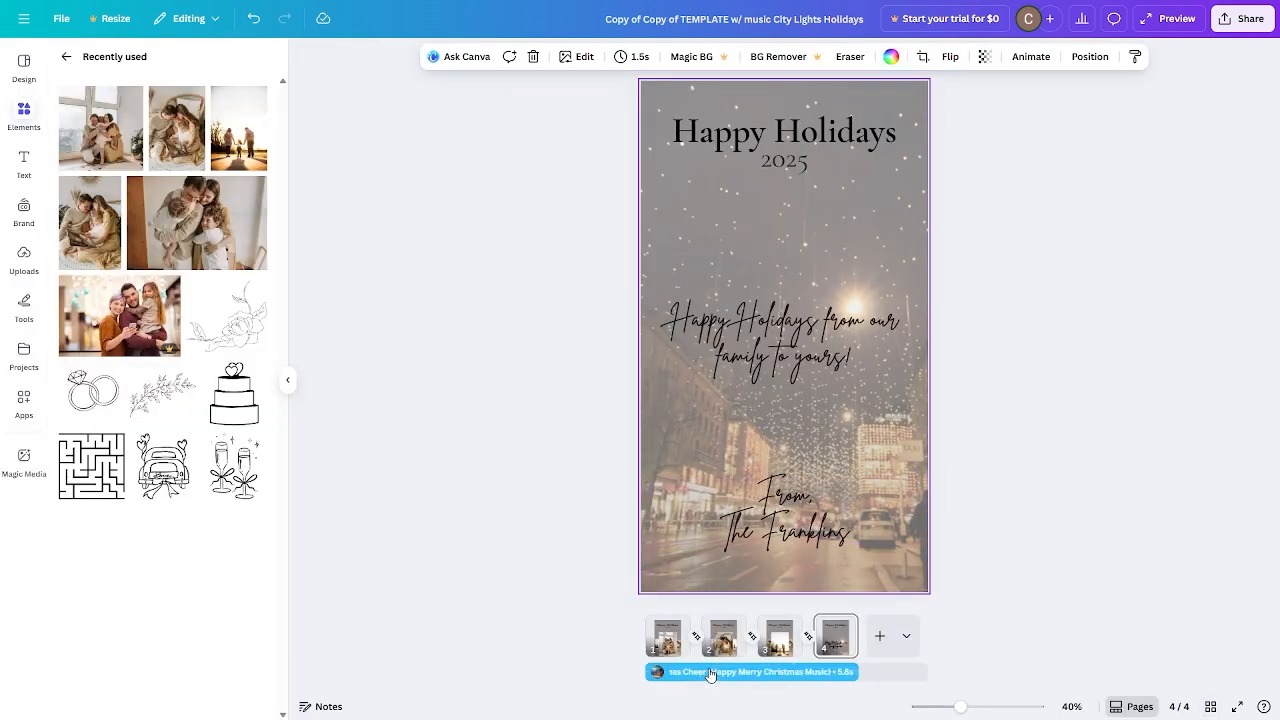
{"action": "left_click", "coordinate": [698, 678]}
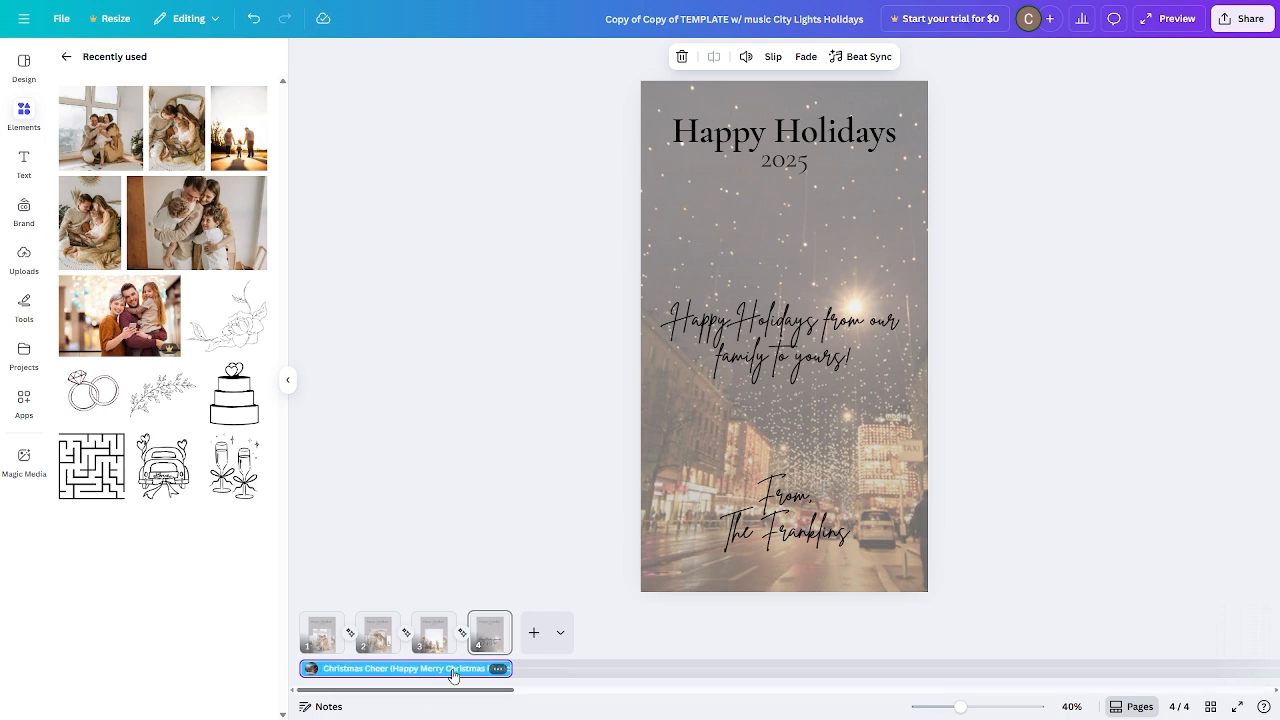
{"action": "key", "text": "Escape"}
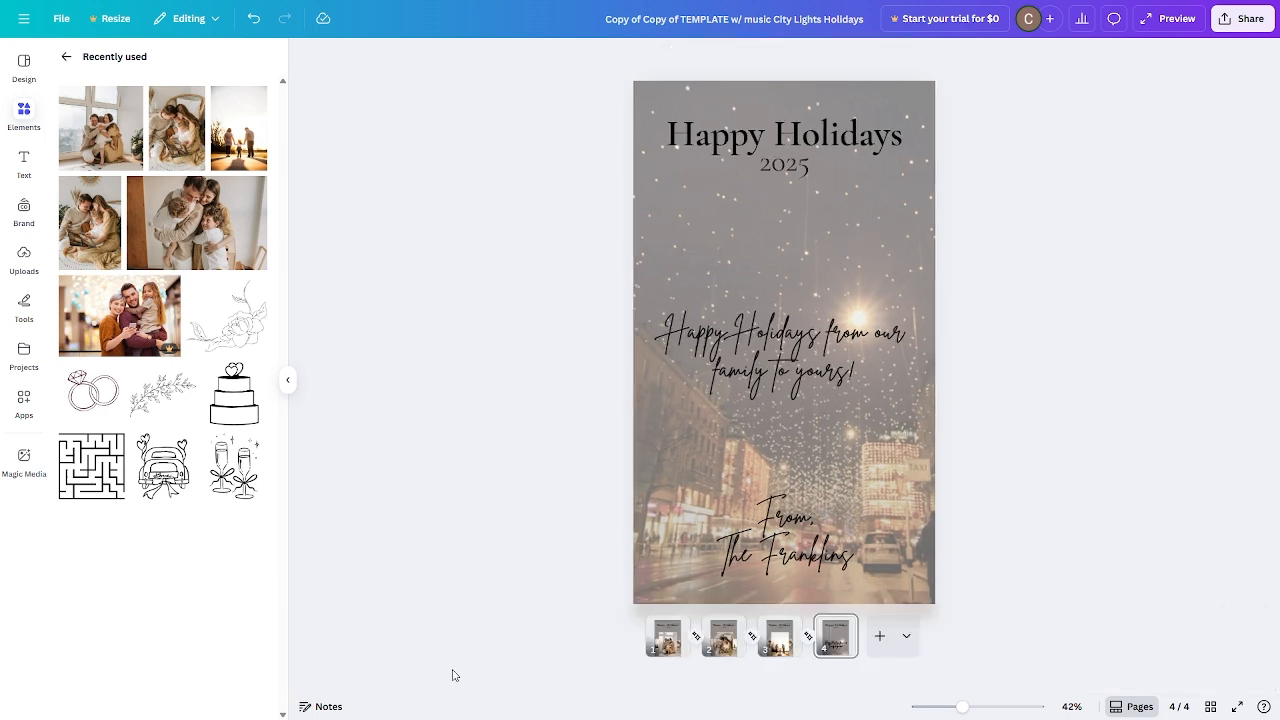
Search the audio library for holiday music.
{"action": "left_click", "coordinate": [25, 112]}
{"action": "left_click", "coordinate": [66, 66]}
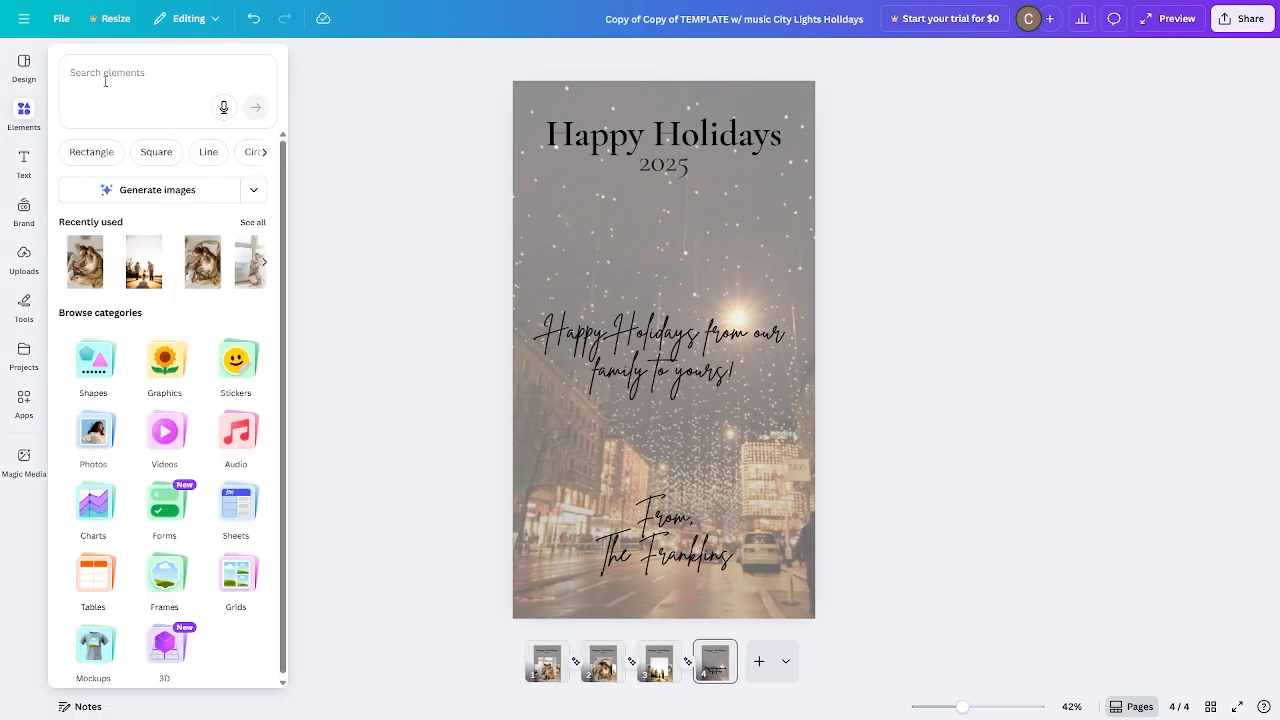
{"action": "left_click", "coordinate": [230, 418]}
{"action": "left_click", "coordinate": [146, 100]}
{"action": "type", "text": "holida"}
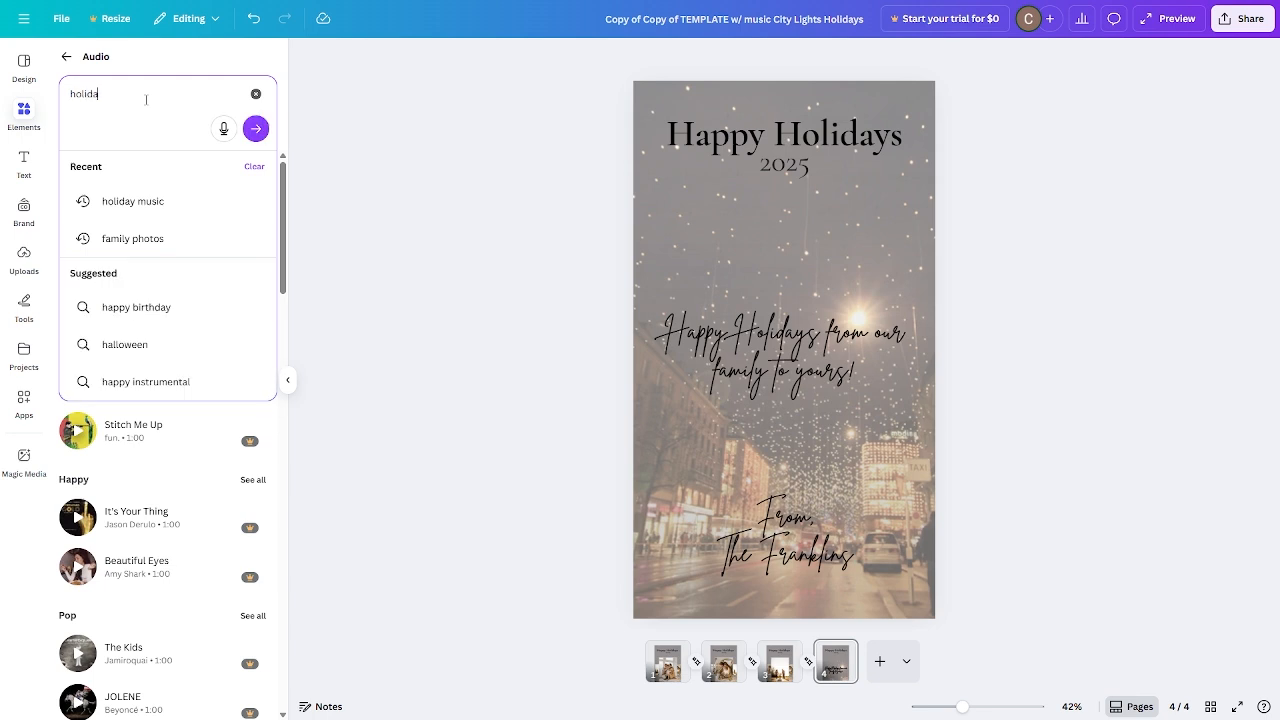
{"action": "type", "text": "y music"}
{"action": "key", "text": "Return"}
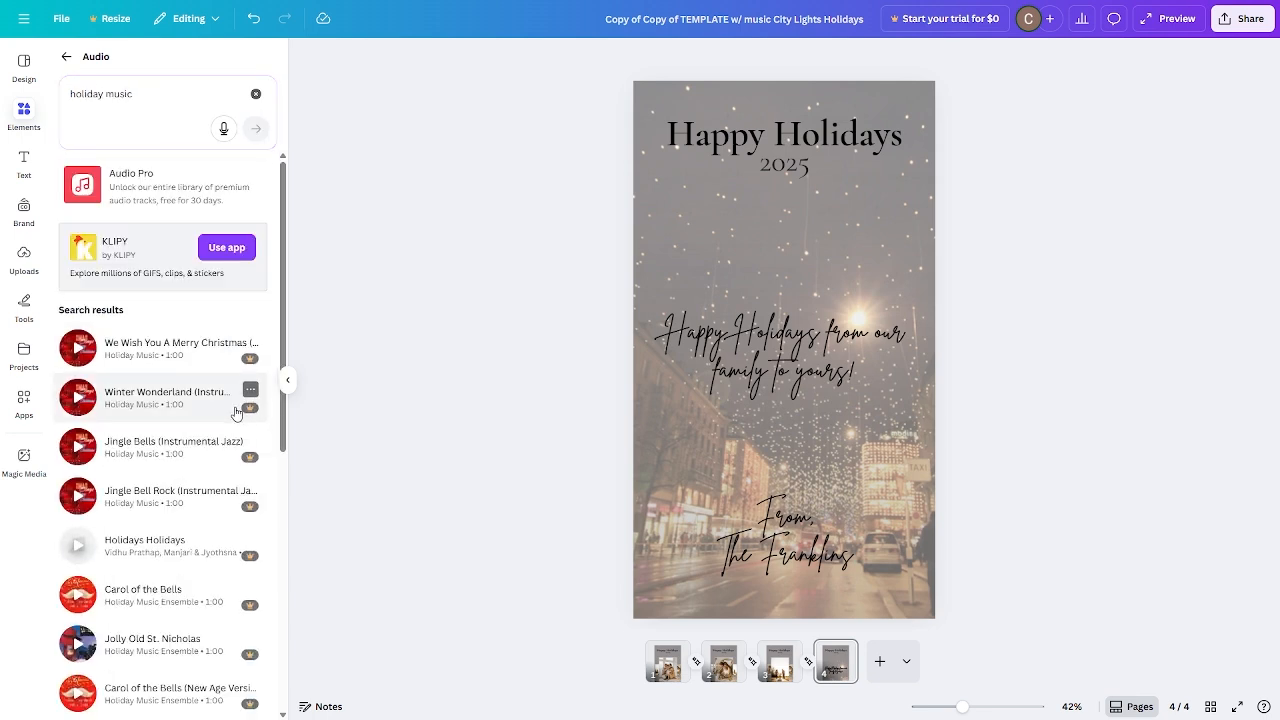
Replace the video's music with the AudioCoffee track Holidays from the search results.
{"action": "scroll", "coordinate": [251, 340], "scroll_direction": "down", "scroll_amount": 1}
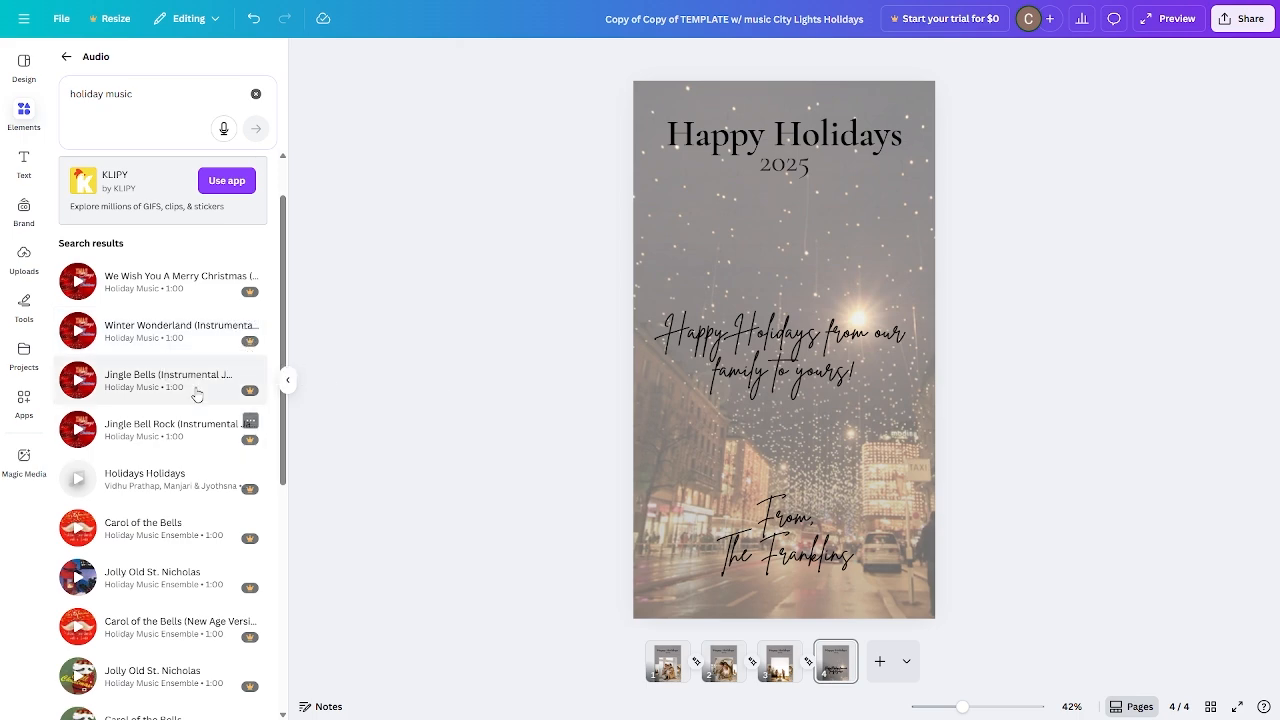
{"action": "scroll", "coordinate": [165, 320], "scroll_direction": "down", "scroll_amount": 6}
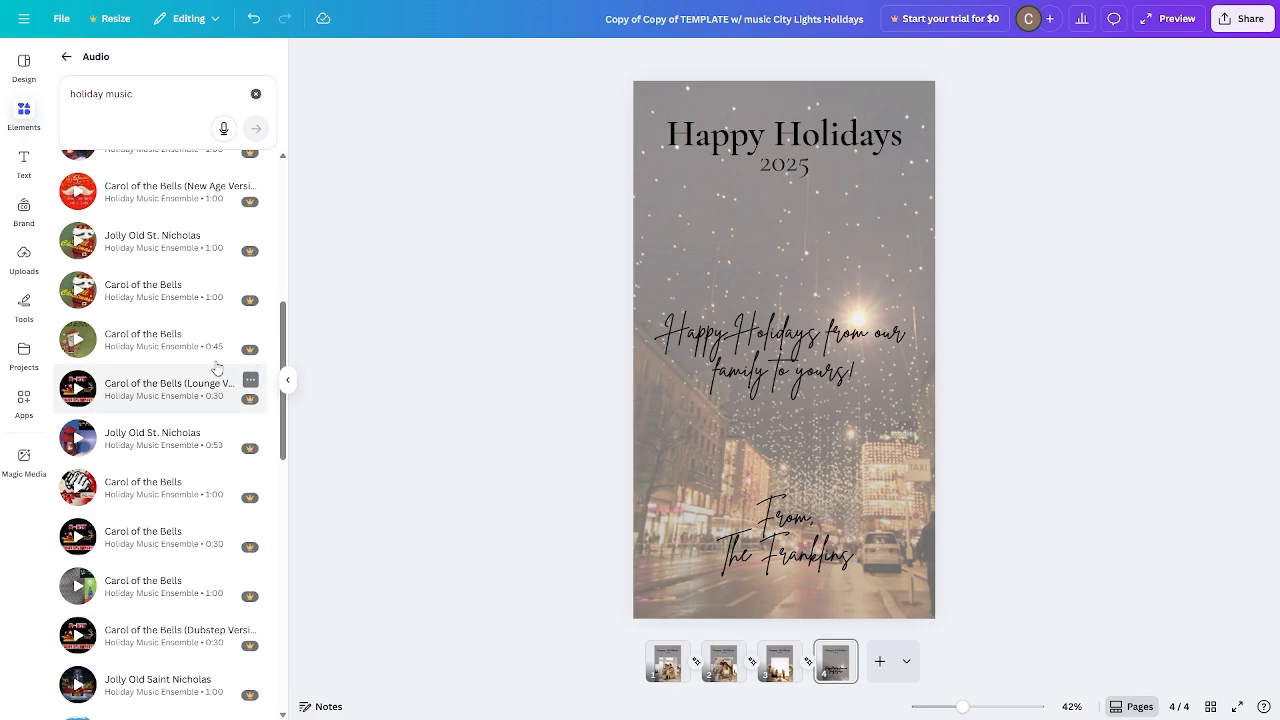
{"action": "scroll", "coordinate": [220, 368], "scroll_direction": "down", "scroll_amount": 1}
{"action": "scroll", "coordinate": [220, 368], "scroll_direction": "down", "scroll_amount": 10}
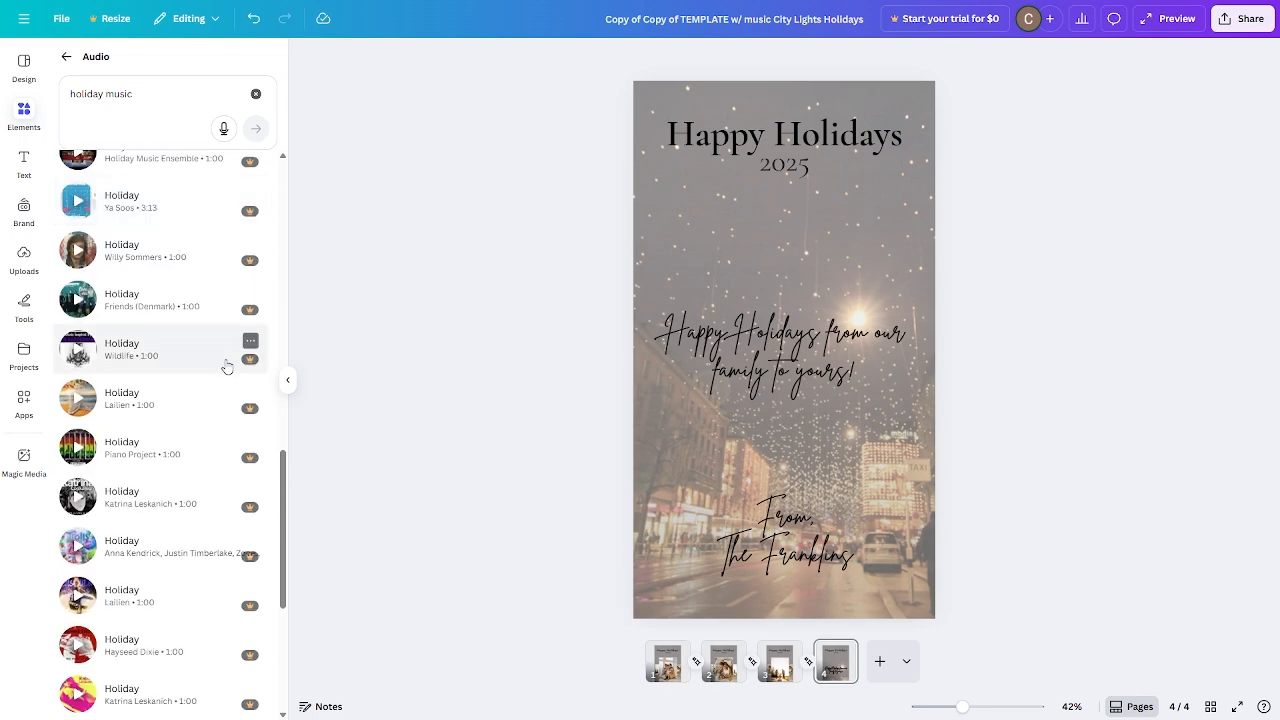
{"action": "scroll", "coordinate": [219, 371], "scroll_direction": "down", "scroll_amount": 6}
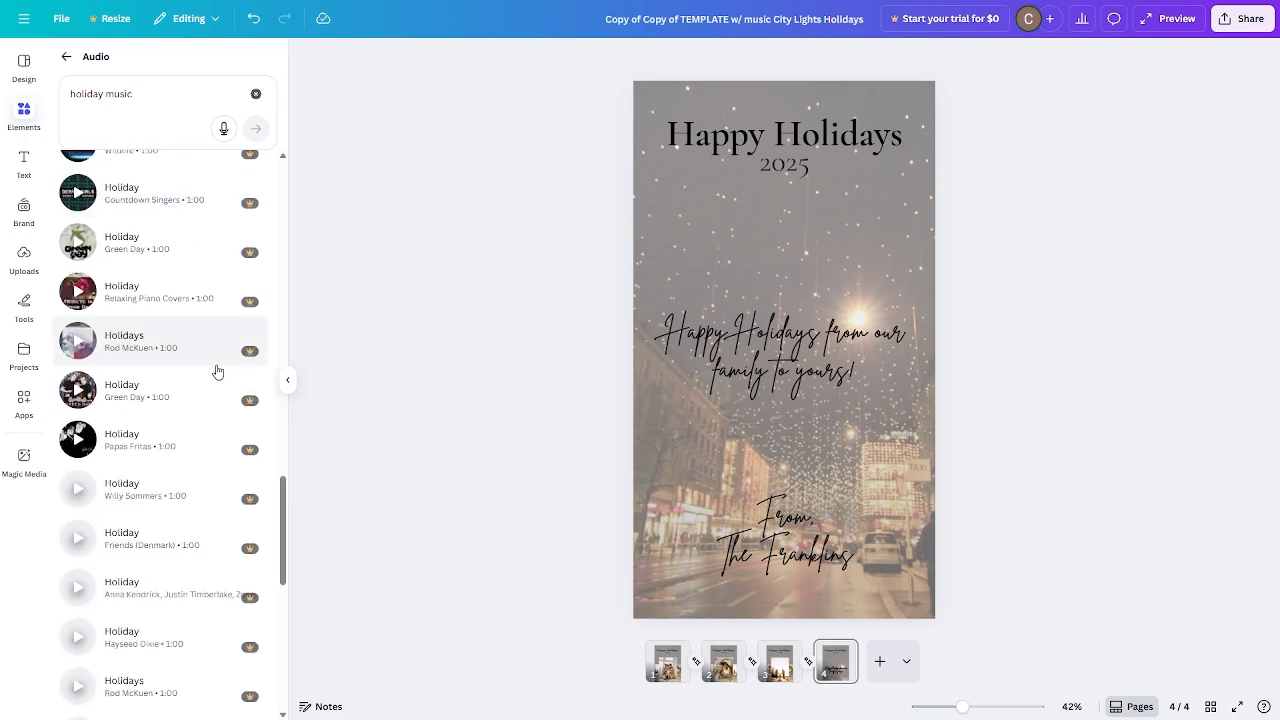
{"action": "scroll", "coordinate": [217, 371], "scroll_direction": "down", "scroll_amount": 8}
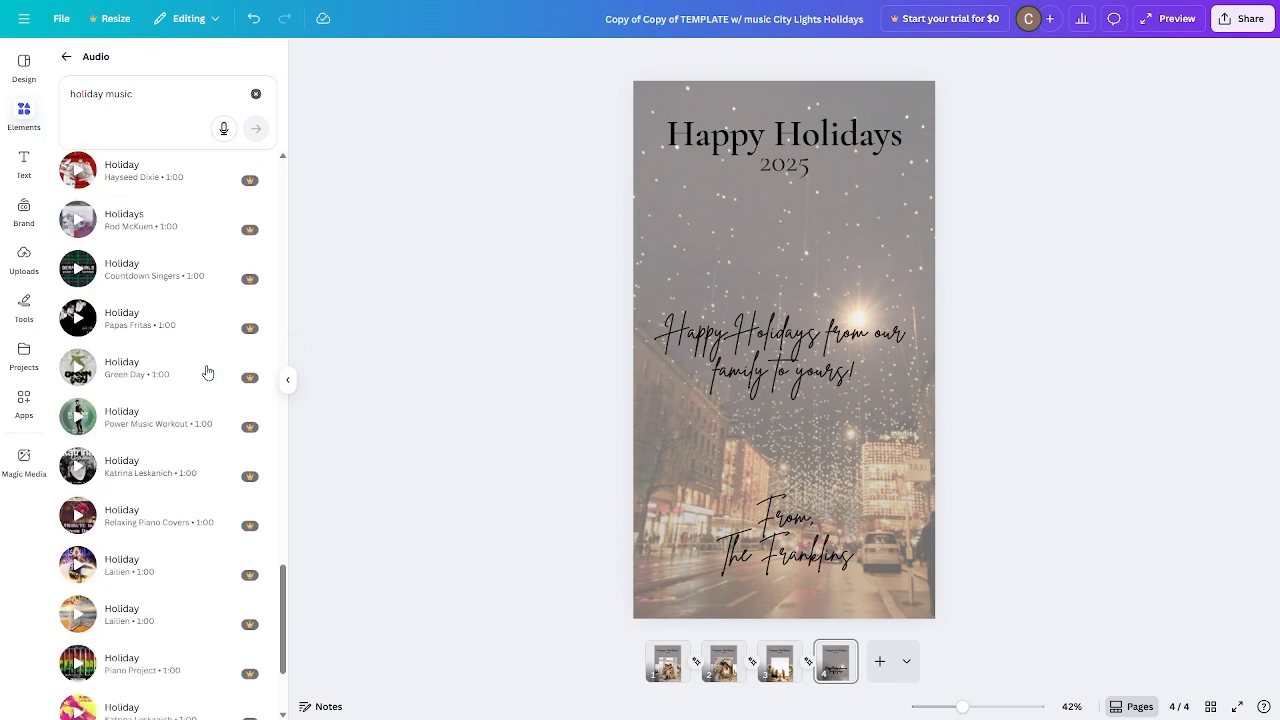
{"action": "scroll", "coordinate": [205, 372], "scroll_direction": "down", "scroll_amount": 6}
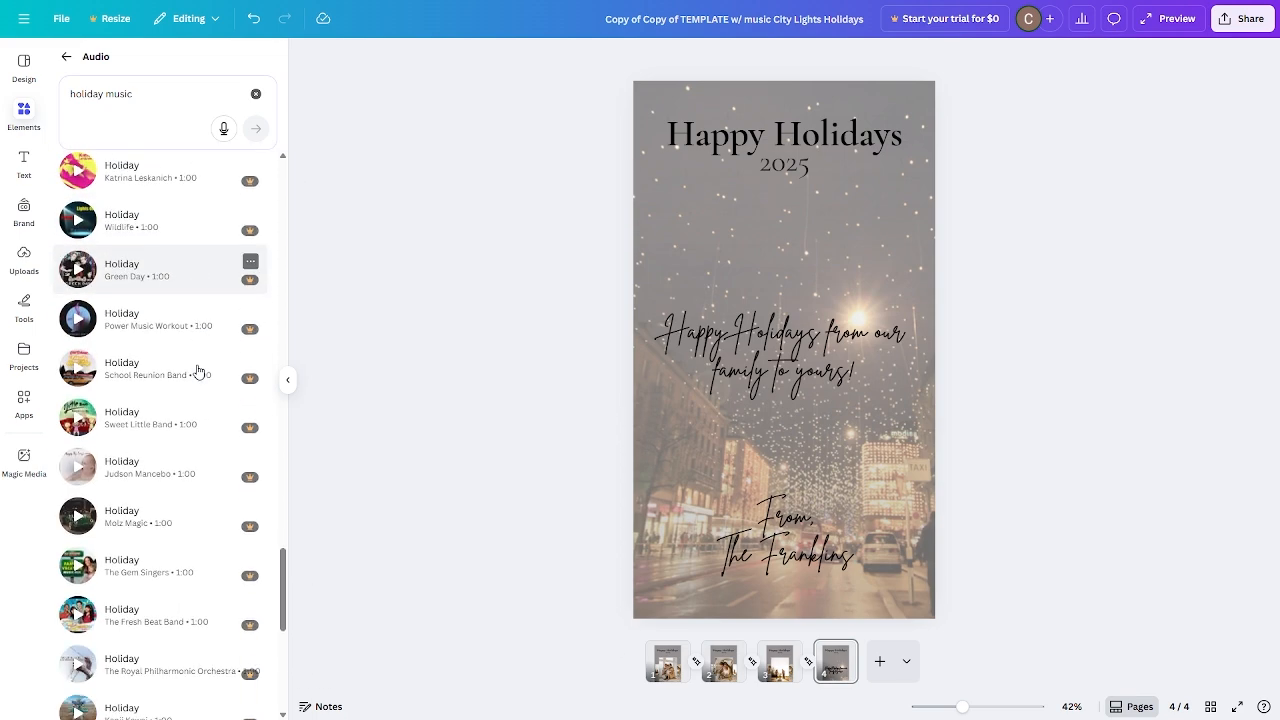
{"action": "scroll", "coordinate": [190, 372], "scroll_direction": "down", "scroll_amount": 5}
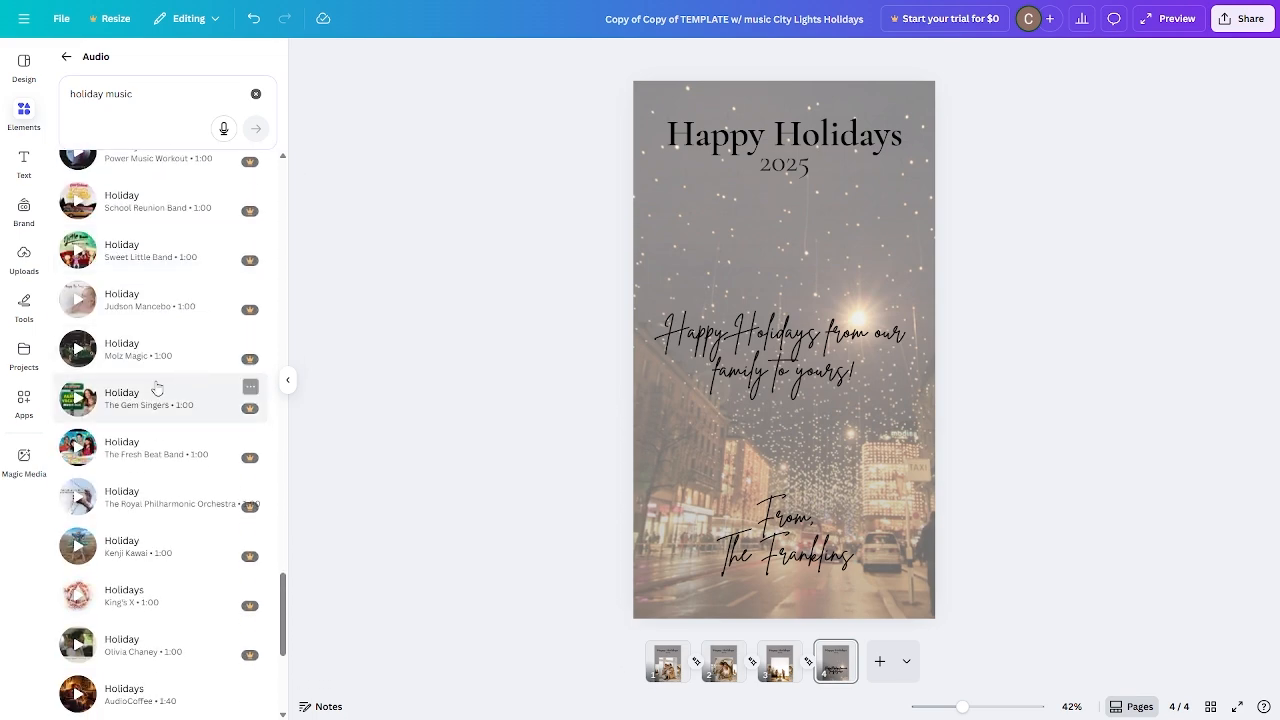
{"action": "scroll", "coordinate": [165, 380], "scroll_direction": "down", "scroll_amount": 1}
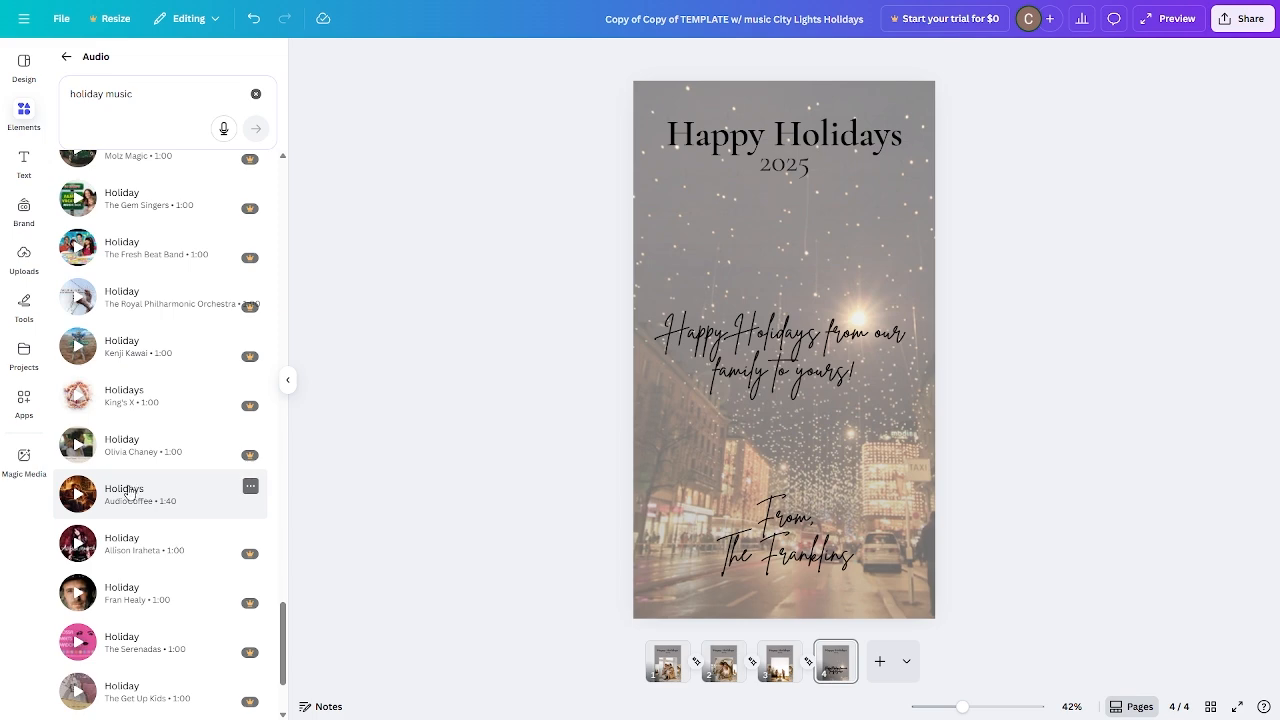
{"action": "left_click_drag", "start_coordinate": [128, 490], "coordinate": [750, 686]}
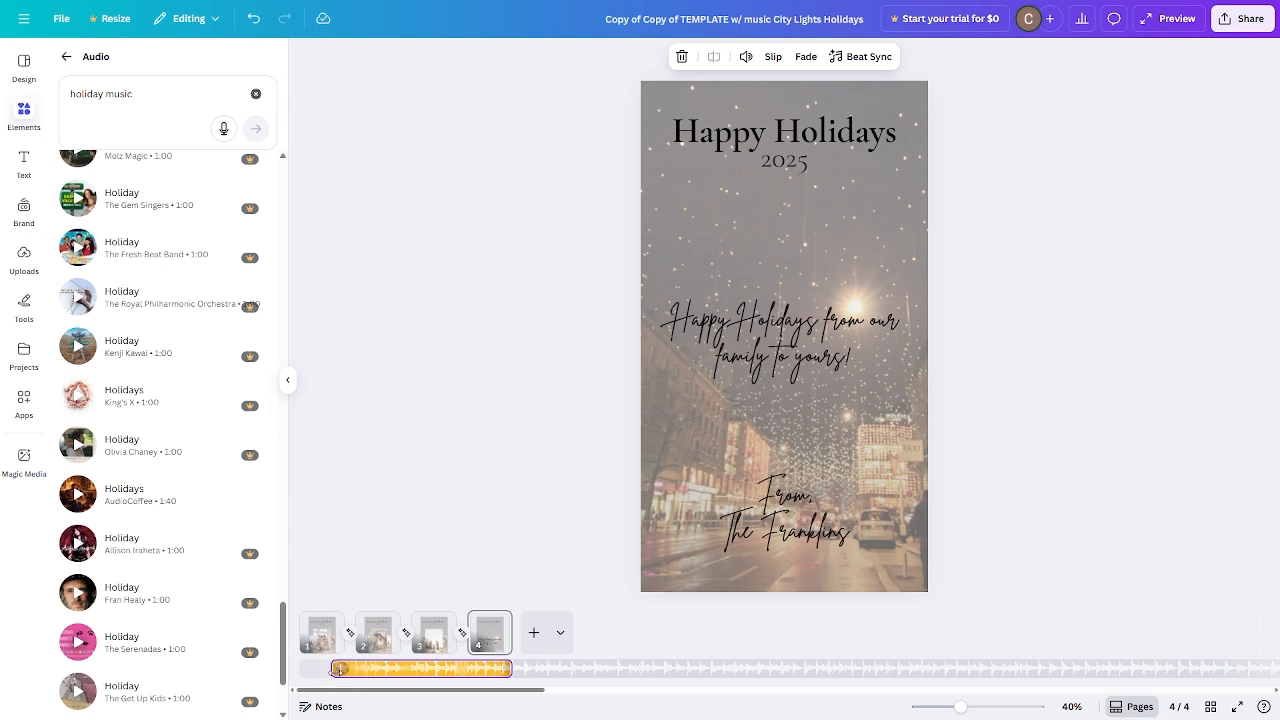
Align the Holidays track to the start of the video and set its volume to 25.
{"action": "left_click_drag", "start_coordinate": [320, 669], "coordinate": [301, 669]}
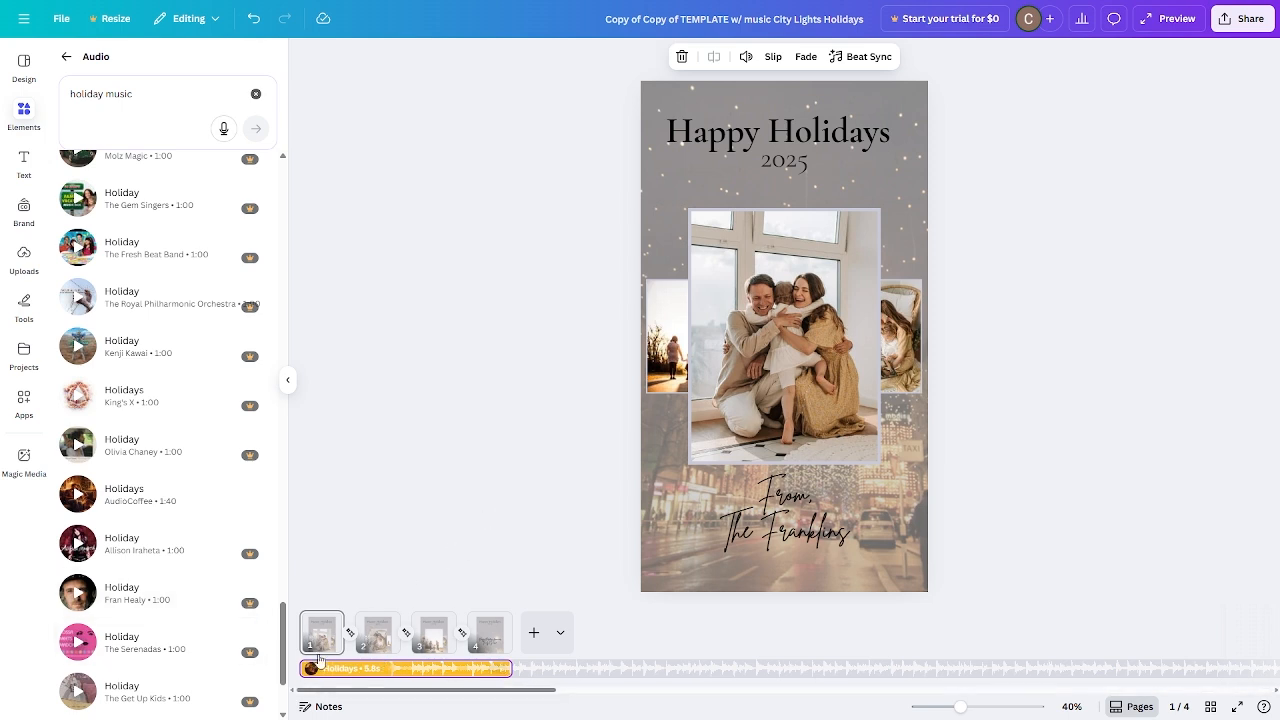
{"action": "left_click", "coordinate": [746, 56]}
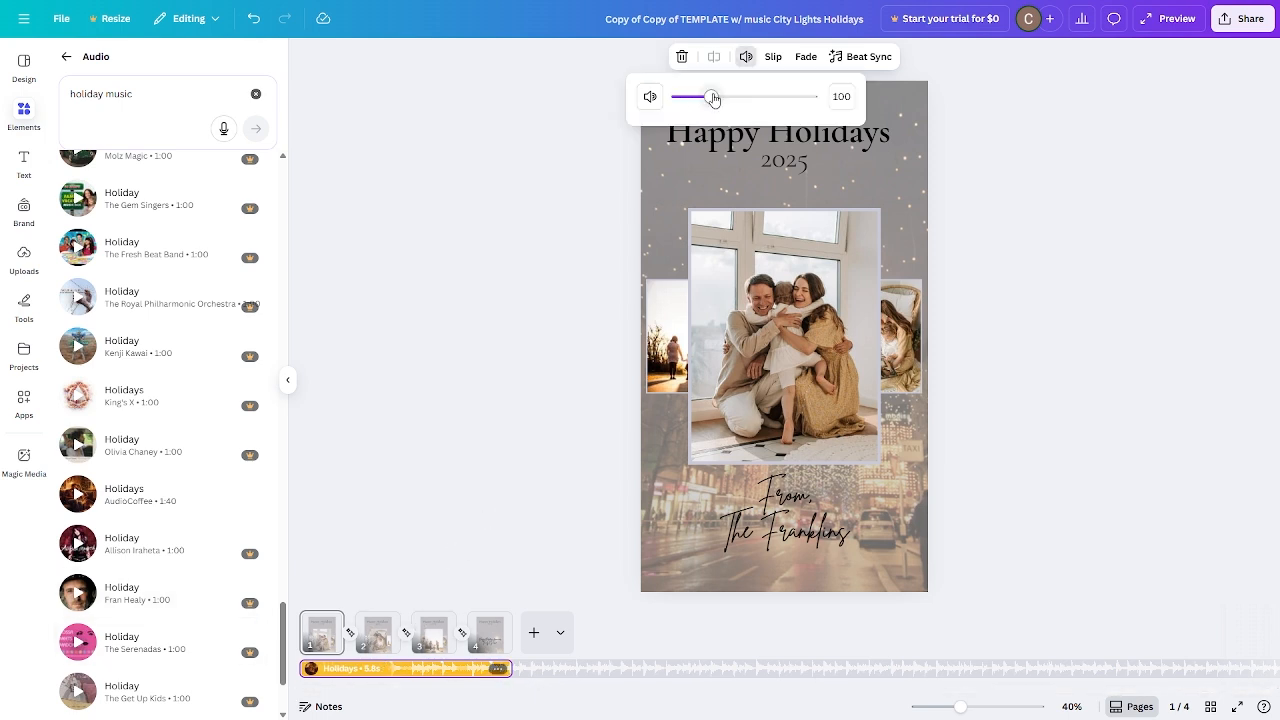
{"action": "left_click_drag", "start_coordinate": [713, 97], "coordinate": [686, 102]}
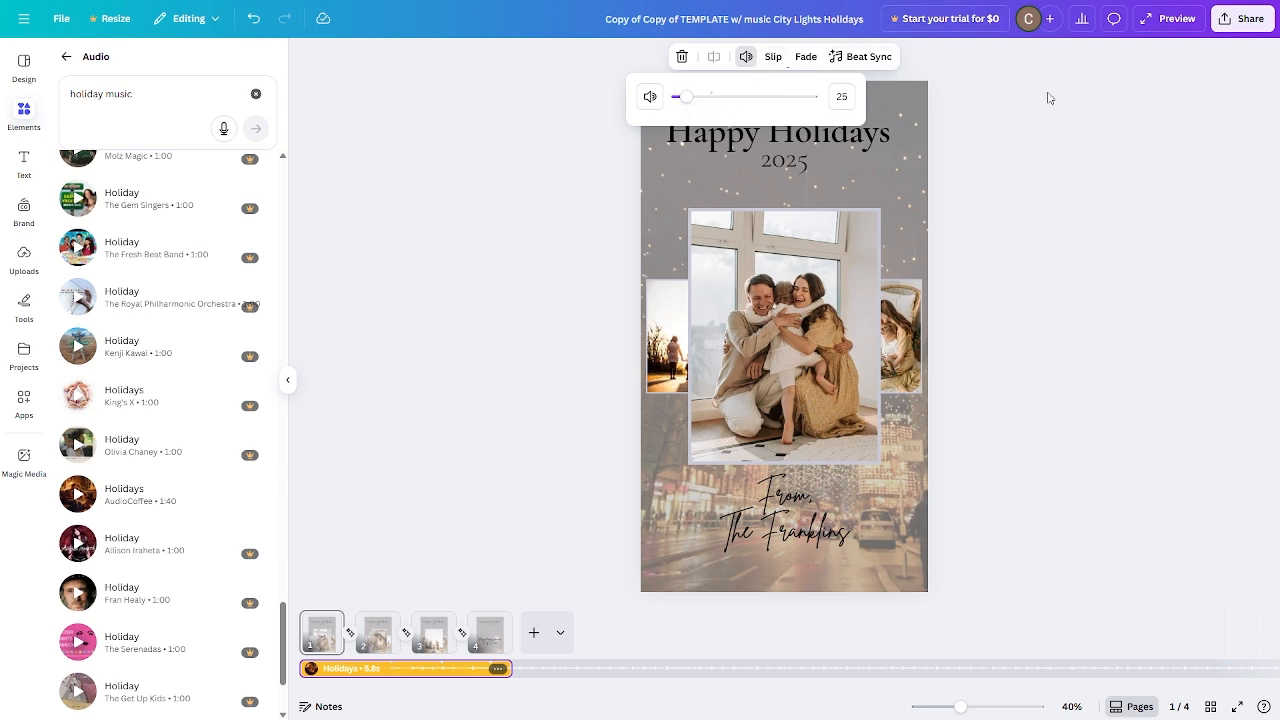
Download the video as an MP4 at 1080p quality, including pages 1–4.
{"action": "left_click", "coordinate": [1009, 126]}
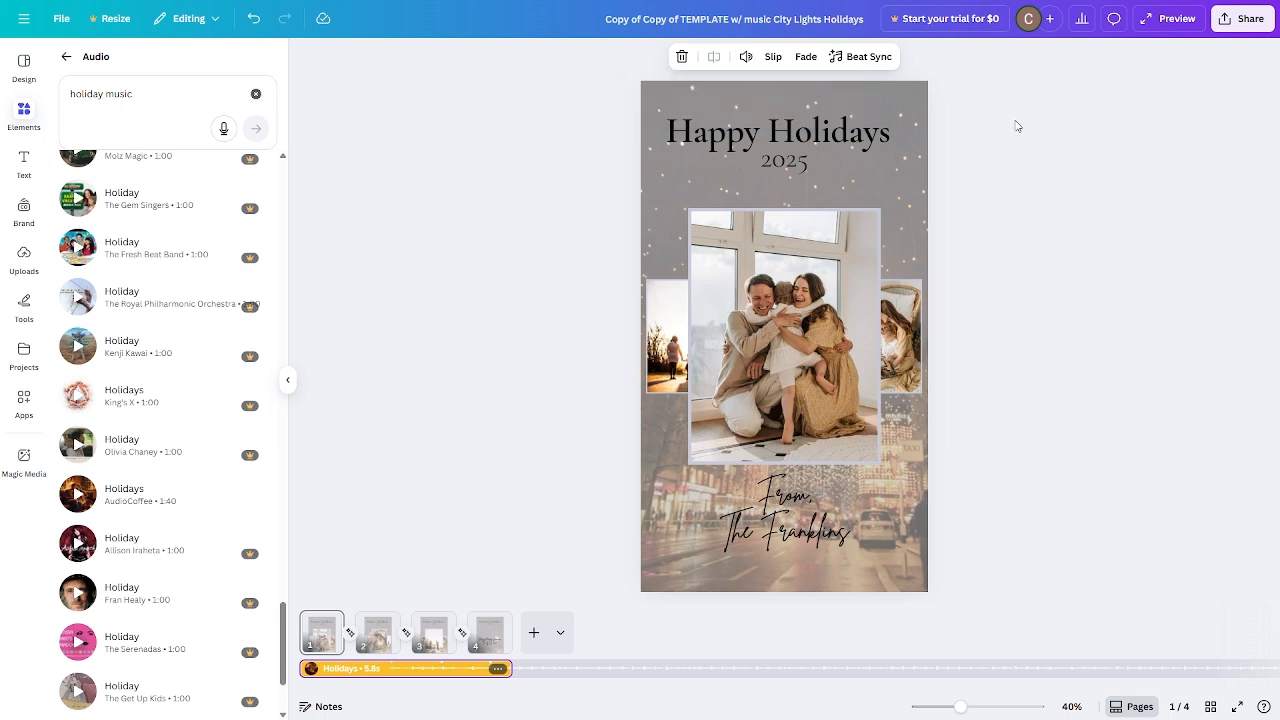
{"action": "left_click", "coordinate": [1232, 19]}
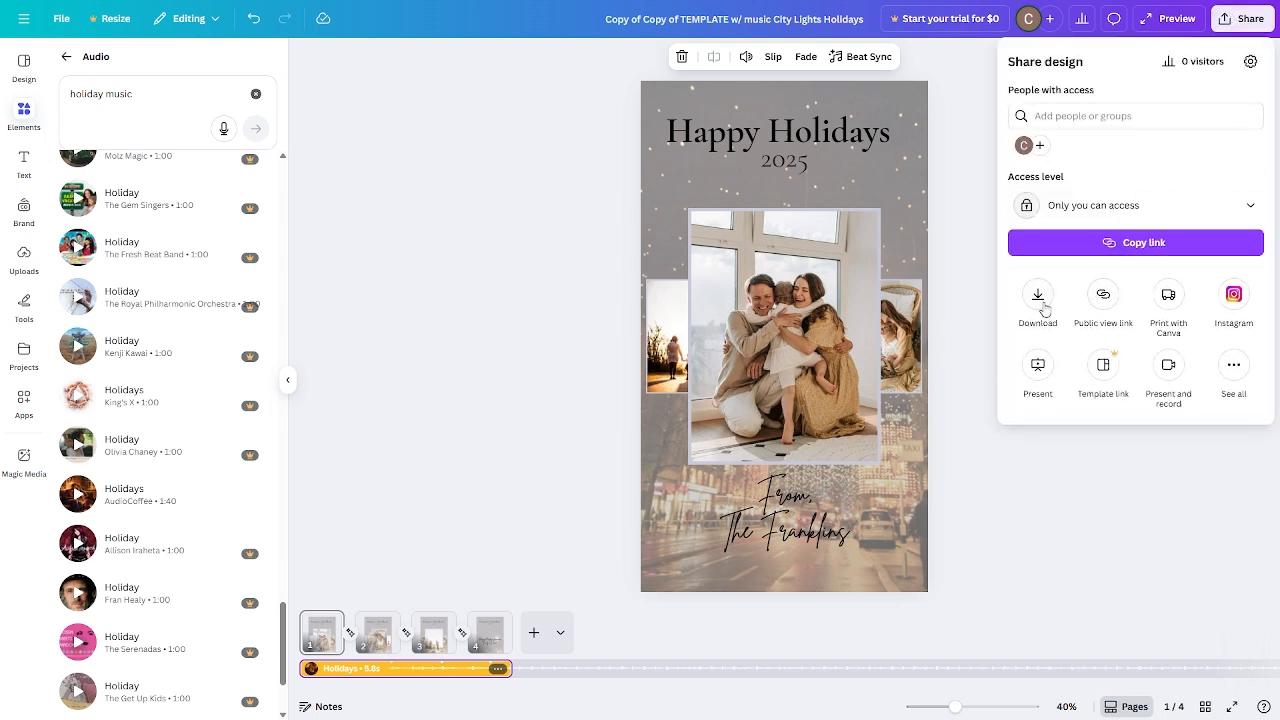
{"action": "left_click", "coordinate": [1038, 300]}
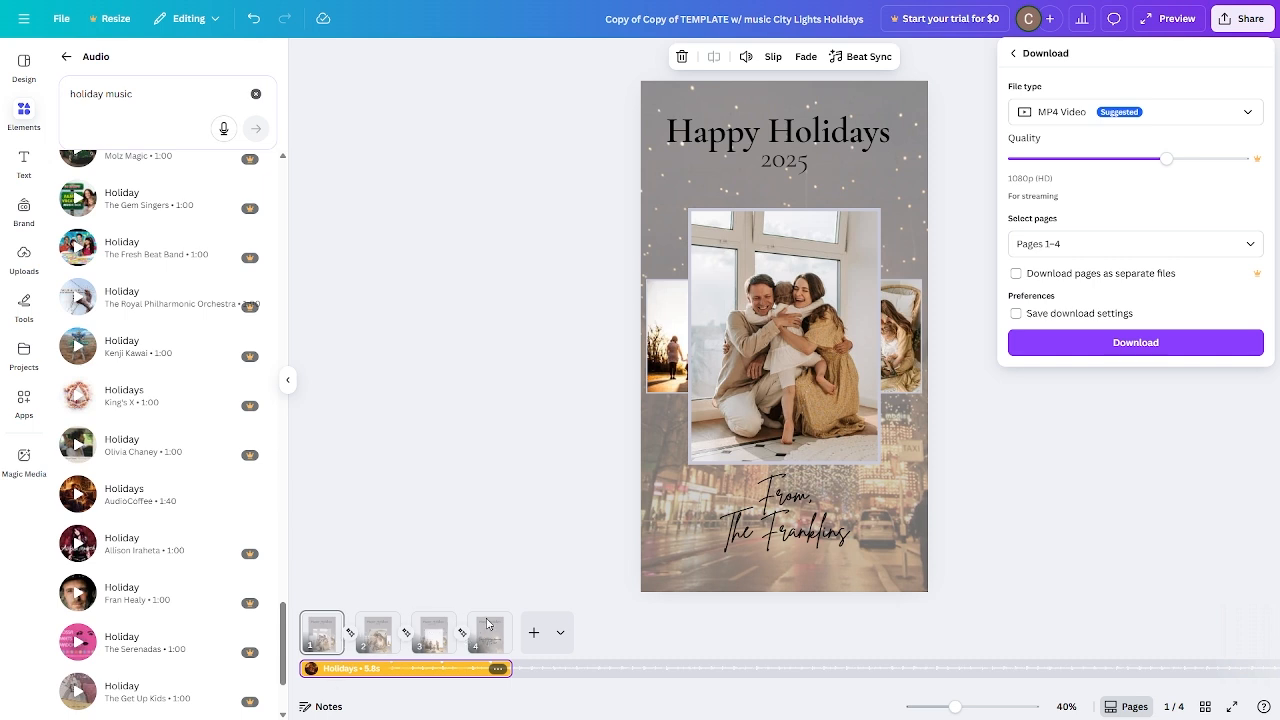
{"action": "mouse_move", "coordinate": [1163, 160]}
{"action": "left_mouse_down"}
{"action": "mouse_move", "coordinate": [1185, 160]}
{"action": "mouse_move", "coordinate": [1071, 158]}
{"action": "mouse_move", "coordinate": [1163, 163]}
{"action": "left_mouse_up"}
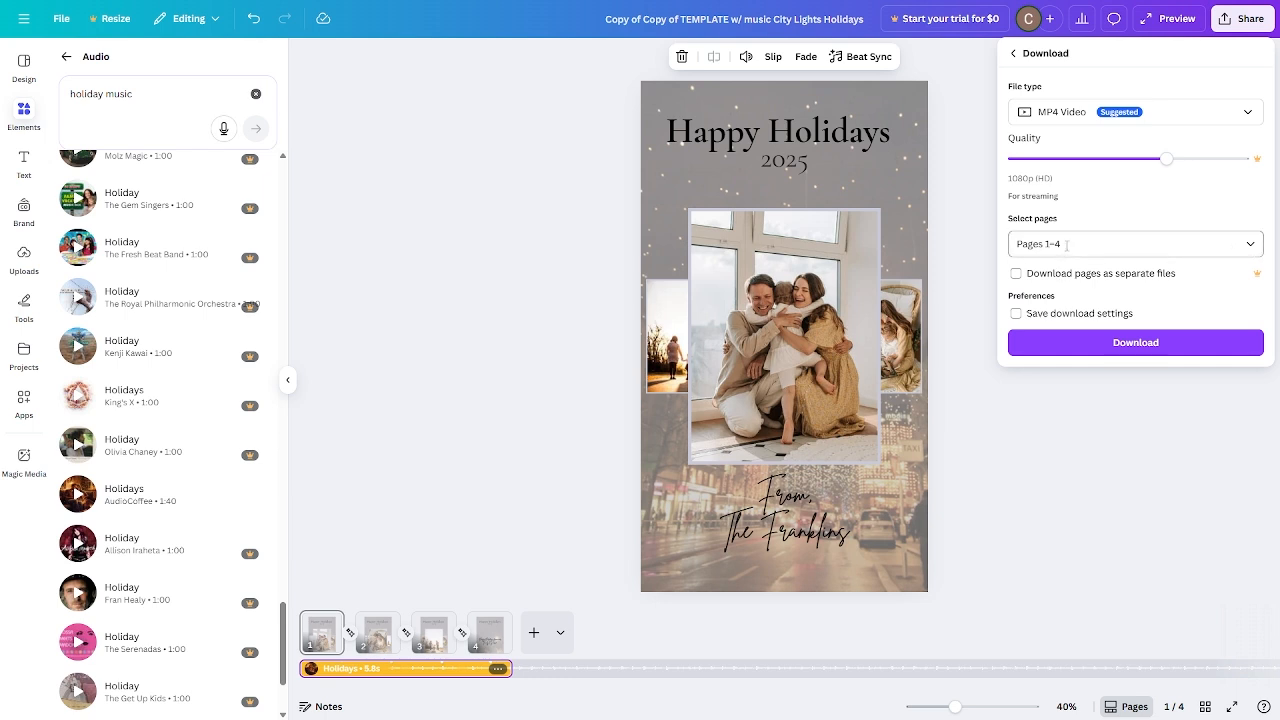
{"action": "left_click", "coordinate": [1097, 336]}
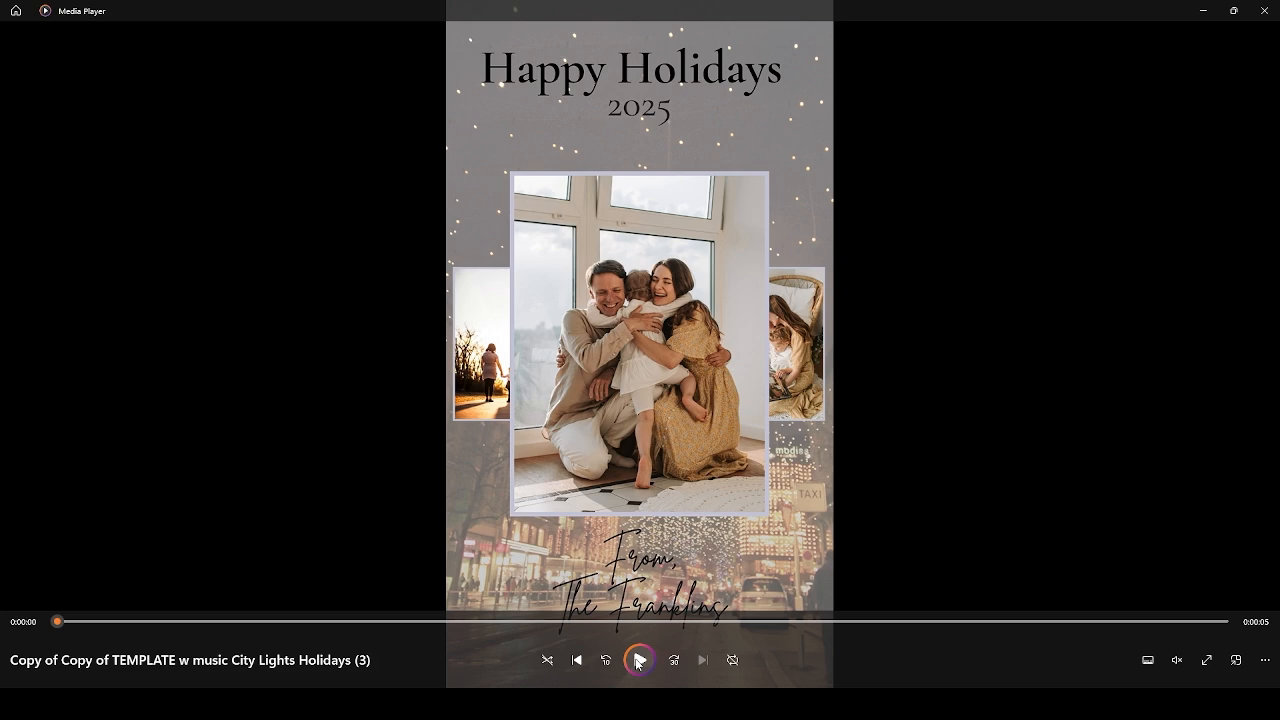
Play the downloaded video in Media Player to review it.
{"action": "left_click", "coordinate": [638, 660]}
{"action": "left_click", "coordinate": [640, 660]}
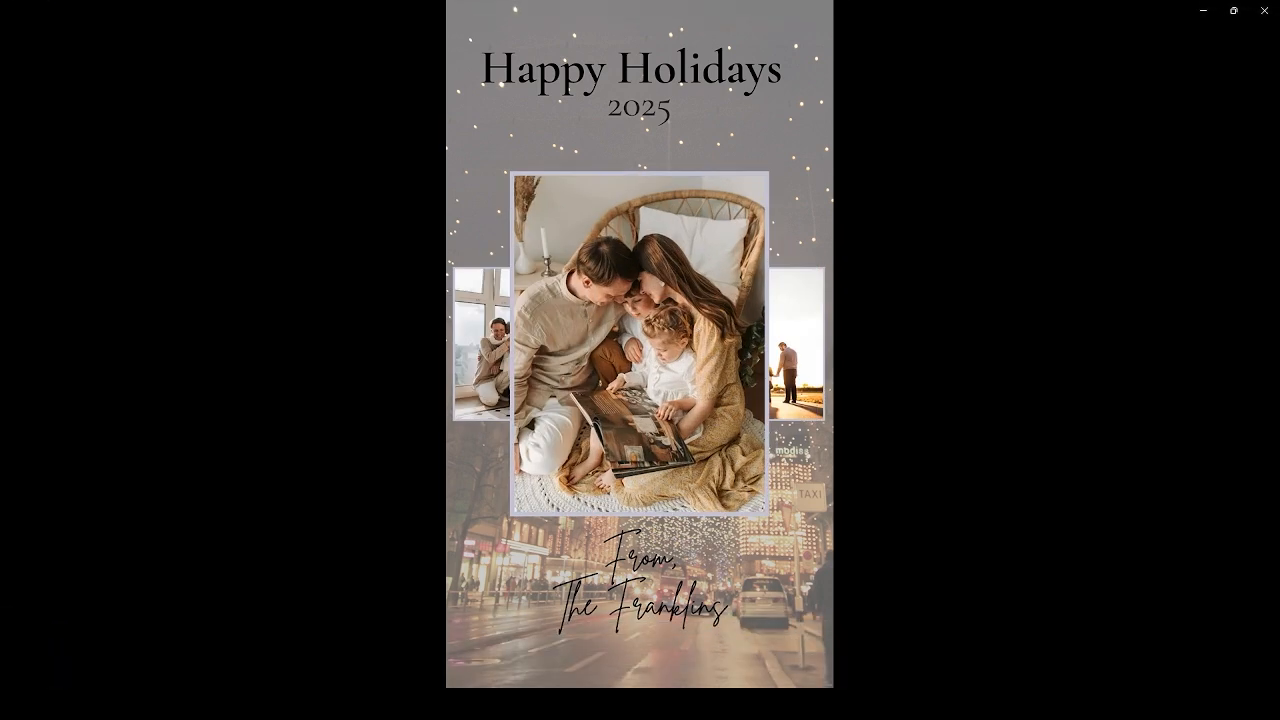